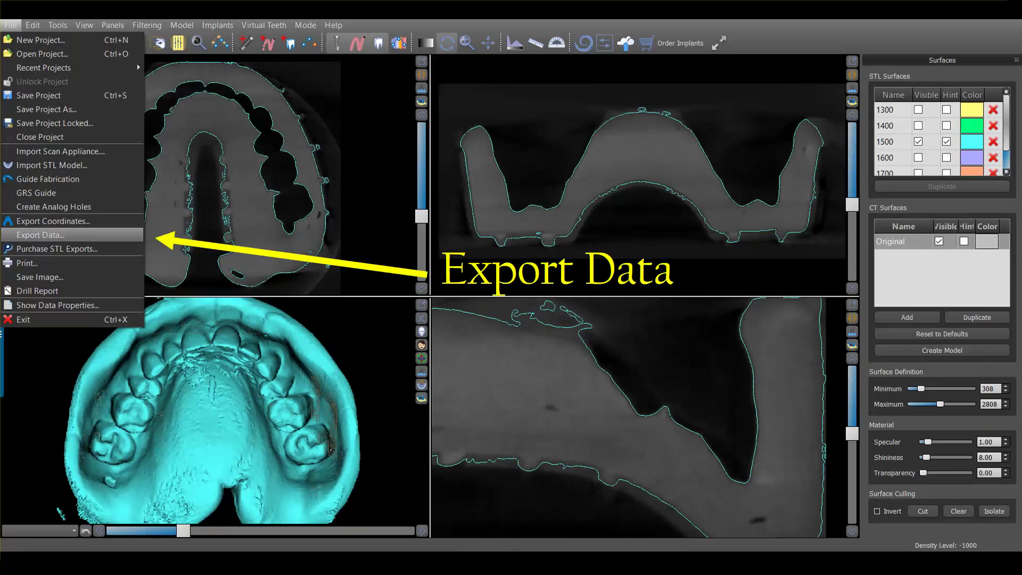
# Confirm the Export Data dialog to save the impression surface as an STL file
pyautogui.press('Return')
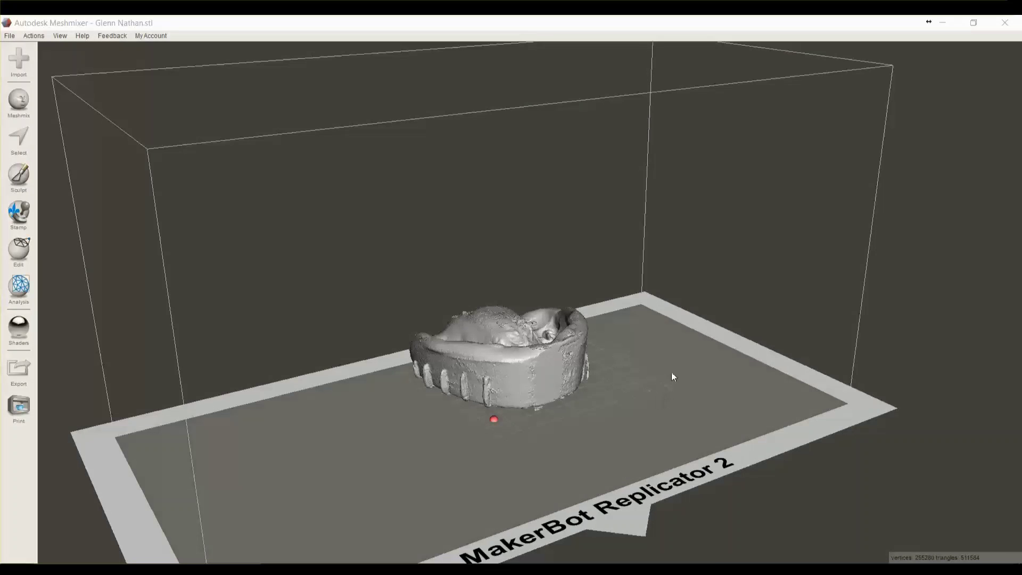
# Trace an Unwrap Brush line around the dental arch, selecting the impression's excess outer rim
pyautogui.moveTo(673, 376); pyautogui.dragTo(280, 361, button='right')
pyautogui.moveTo(661, 354); pyautogui.dragTo(649, 456, button='right')
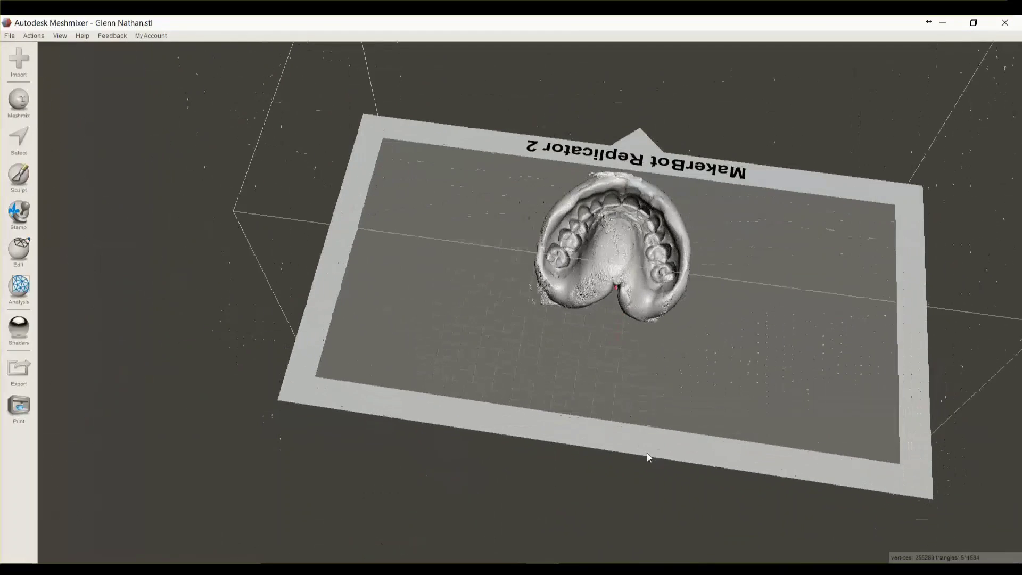
pyautogui.scroll(8, 648, 383)
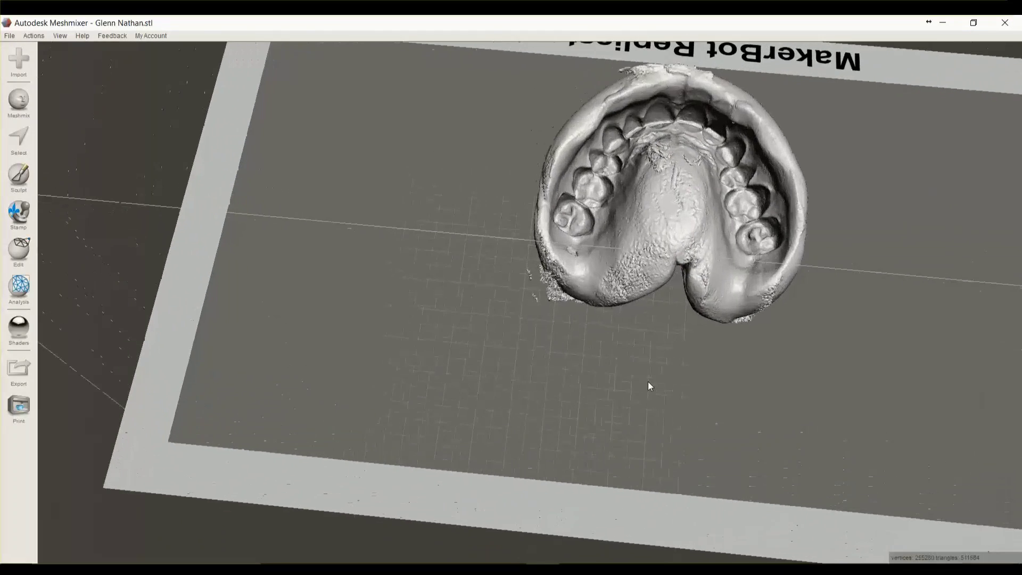
pyautogui.moveTo(673, 378); pyautogui.dragTo(671, 358, button='right')
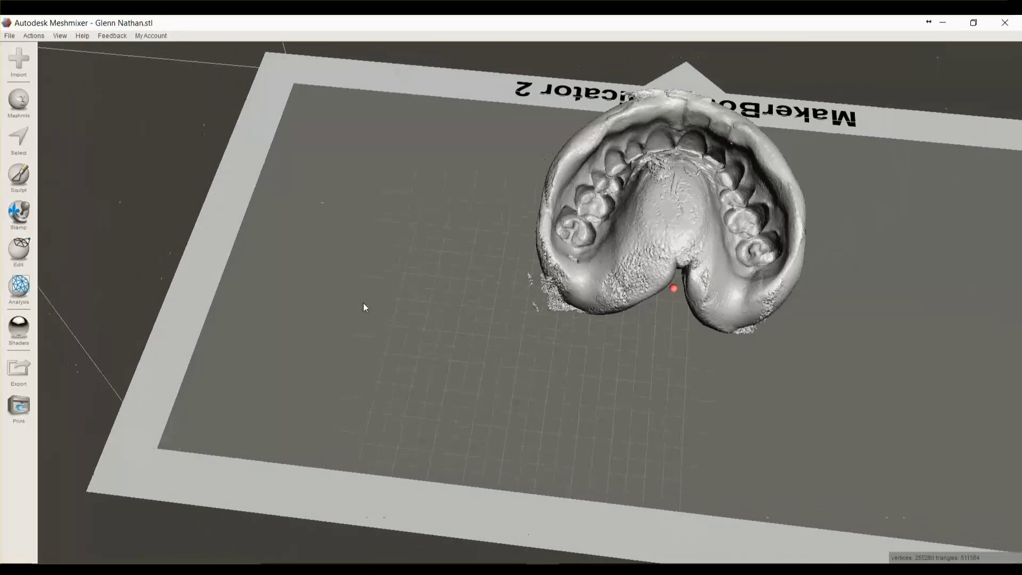
pyautogui.click(16, 140)
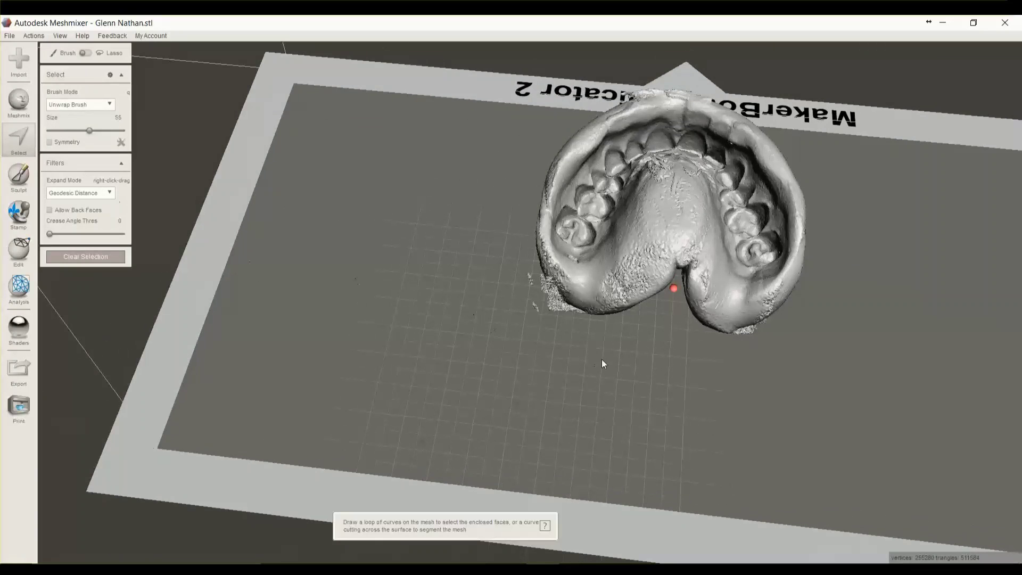
pyautogui.moveTo(576, 286); pyautogui.dragTo(544, 240)
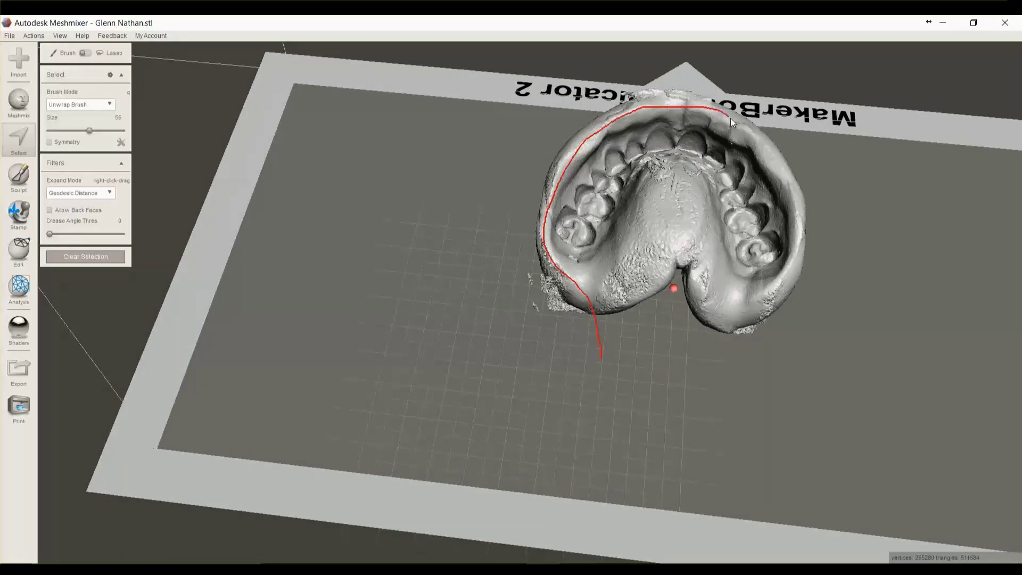
pyautogui.moveTo(794, 186); pyautogui.dragTo(798, 245)
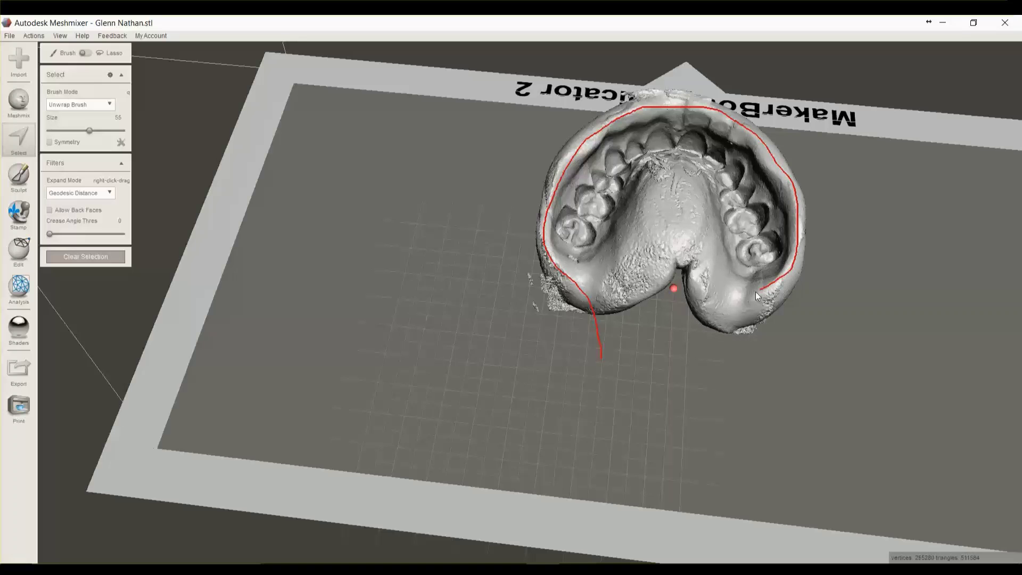
pyautogui.moveTo(689, 252)
pyautogui.mouseDown()
pyautogui.moveTo(637, 262)
pyautogui.moveTo(608, 289)
pyautogui.mouseUp()
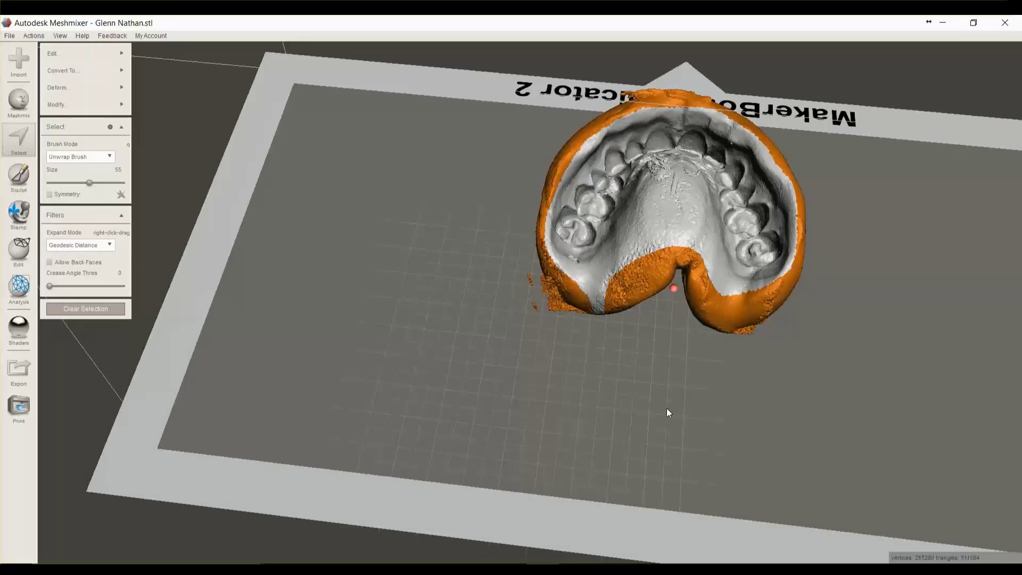
# Delete the outer rim and leftover tip, then select and delete the palate region
pyautogui.press('Delete')
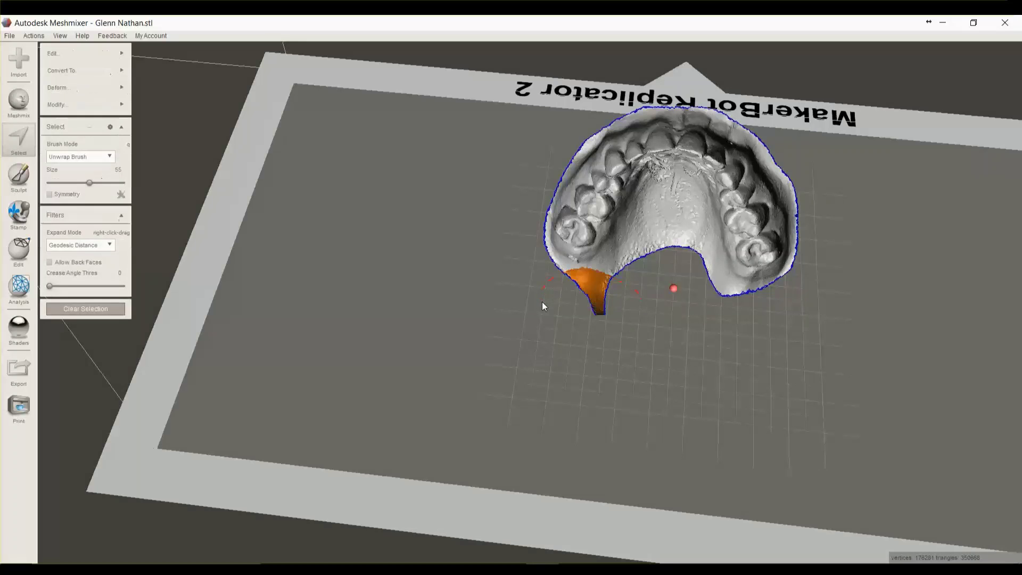
pyautogui.press('Delete')
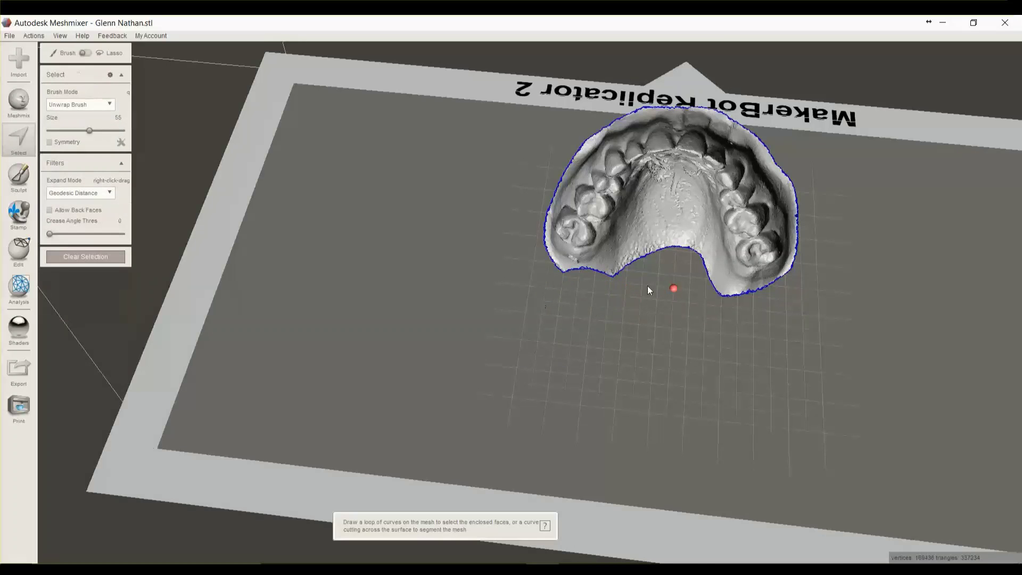
pyautogui.moveTo(650, 290); pyautogui.dragTo(644, 360, button='right')
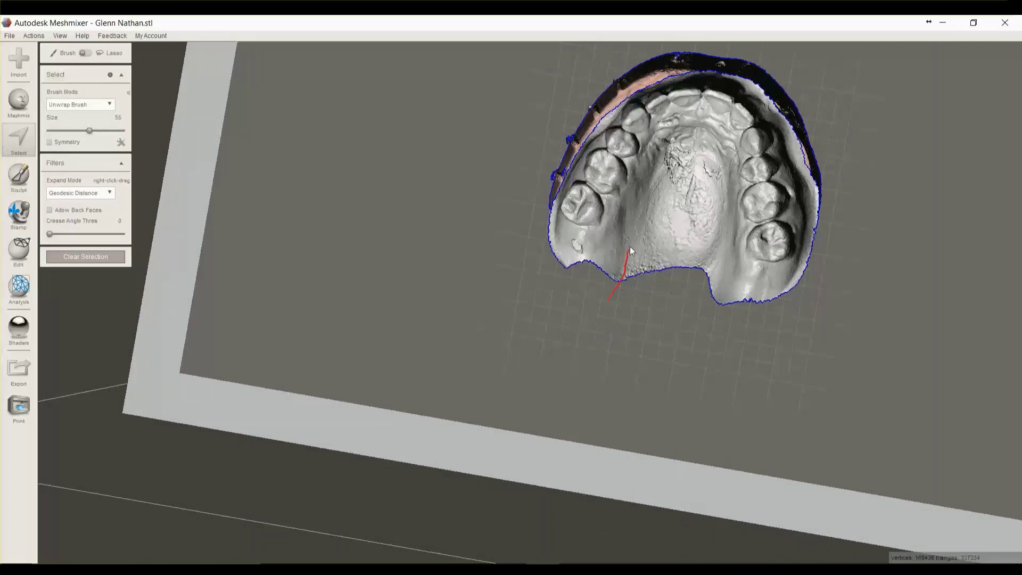
pyautogui.moveTo(664, 165)
pyautogui.mouseDown()
pyautogui.moveTo(677, 136)
pyautogui.moveTo(712, 135)
pyautogui.moveTo(726, 163)
pyautogui.moveTo(722, 221)
pyautogui.moveTo(740, 286)
pyautogui.moveTo(780, 336)
pyautogui.mouseUp()
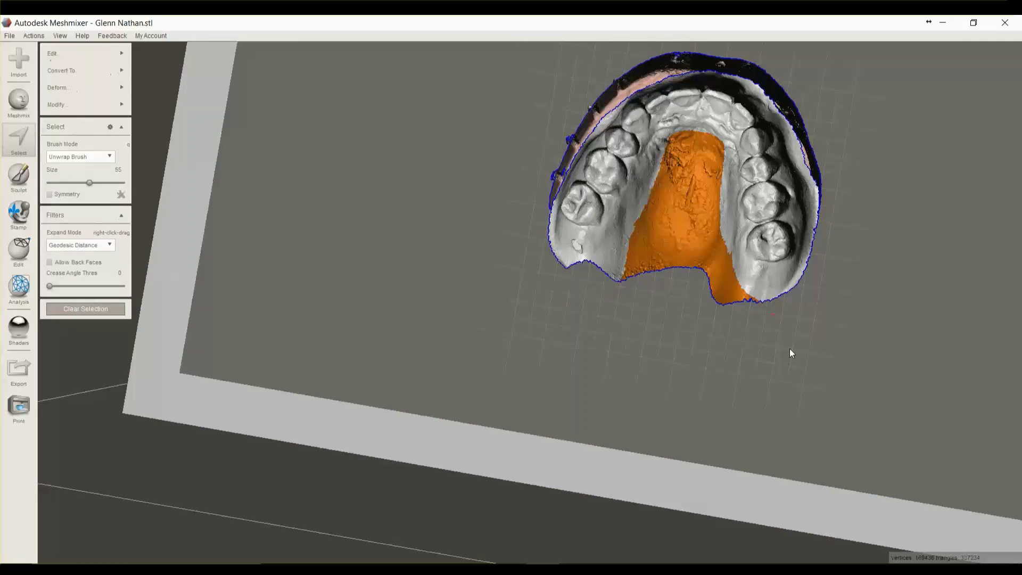
pyautogui.press('Delete')
# Select the remaining horseshoe mesh and invert the selection with Modify > Invert
pyautogui.moveTo(790, 353); pyautogui.dragTo(659, 294, button='right')
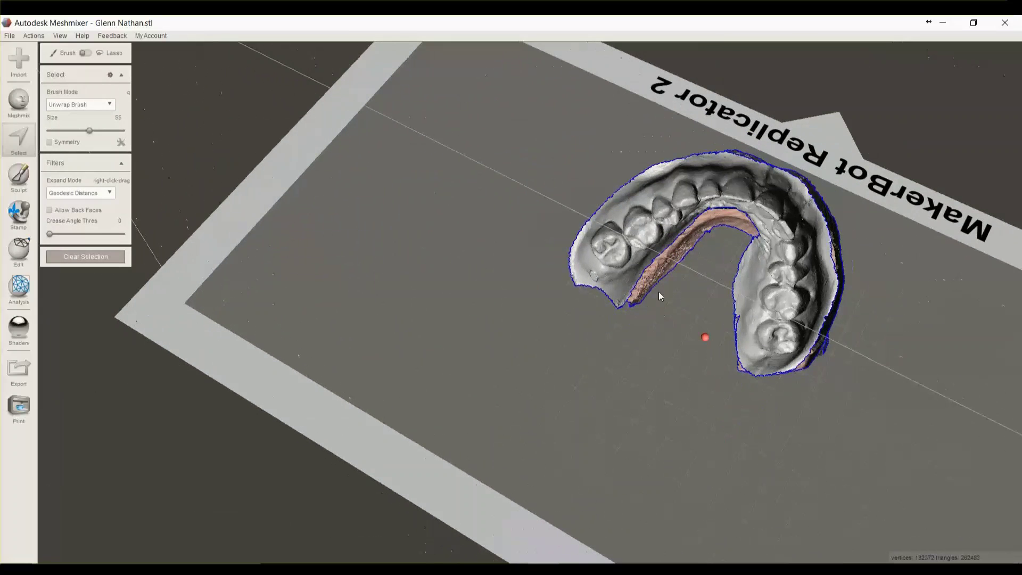
pyautogui.doubleClick(639, 229)
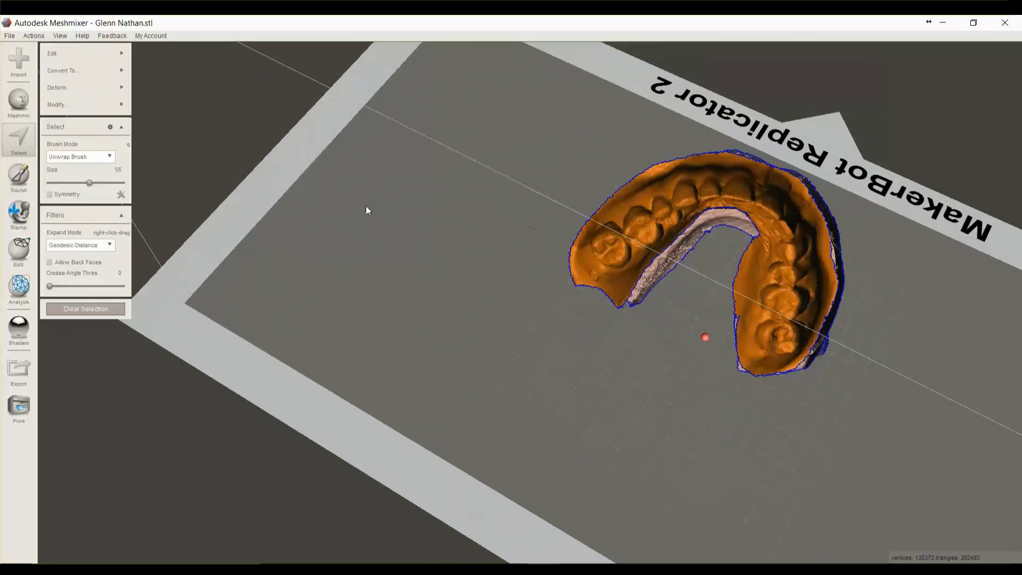
pyautogui.click(104, 105)
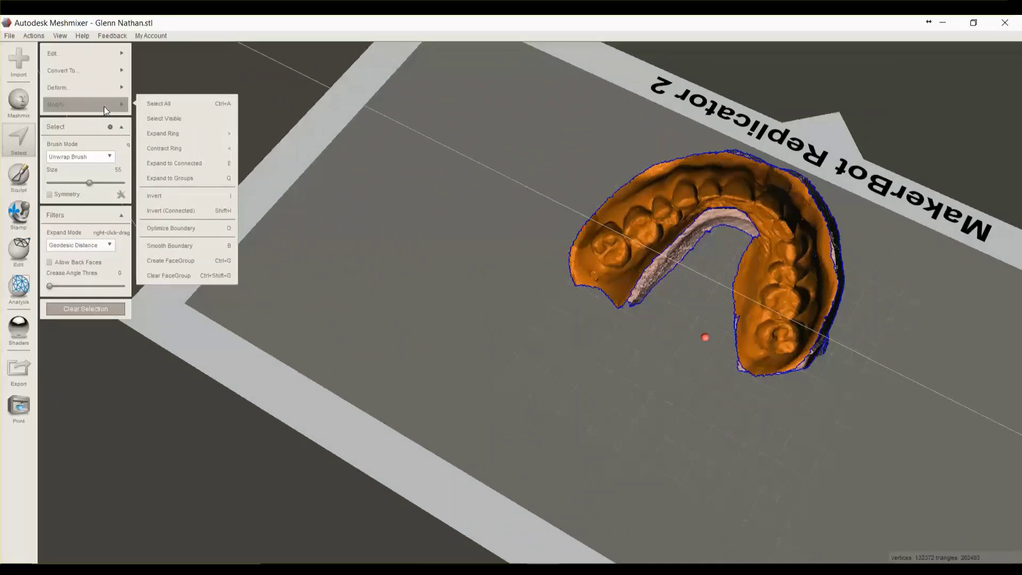
pyautogui.click(172, 195)
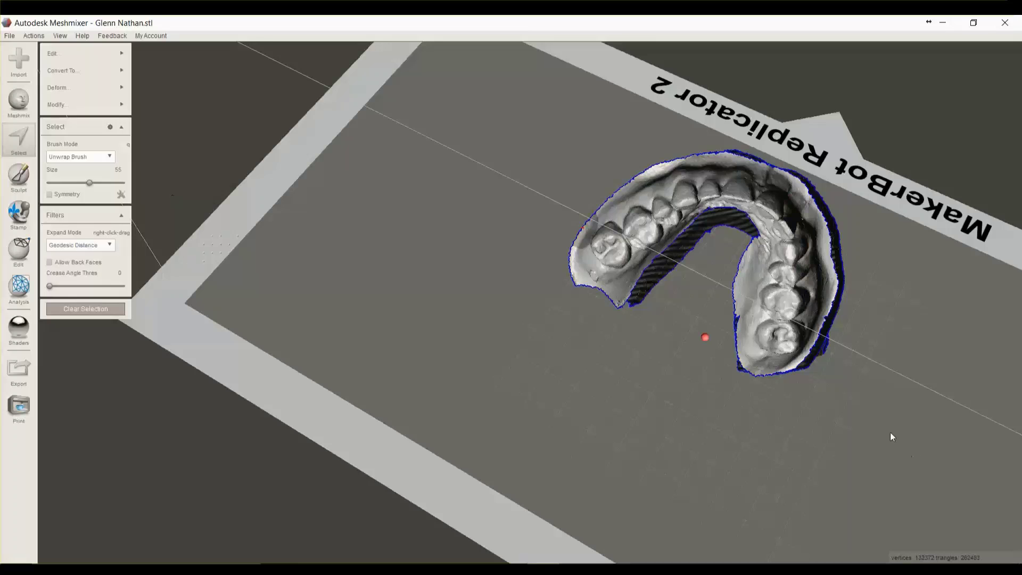
# Delete the base below the teeth, then select the whole teeth mesh and flip its normals
pyautogui.moveTo(892, 436); pyautogui.dragTo(630, 337, button='right')
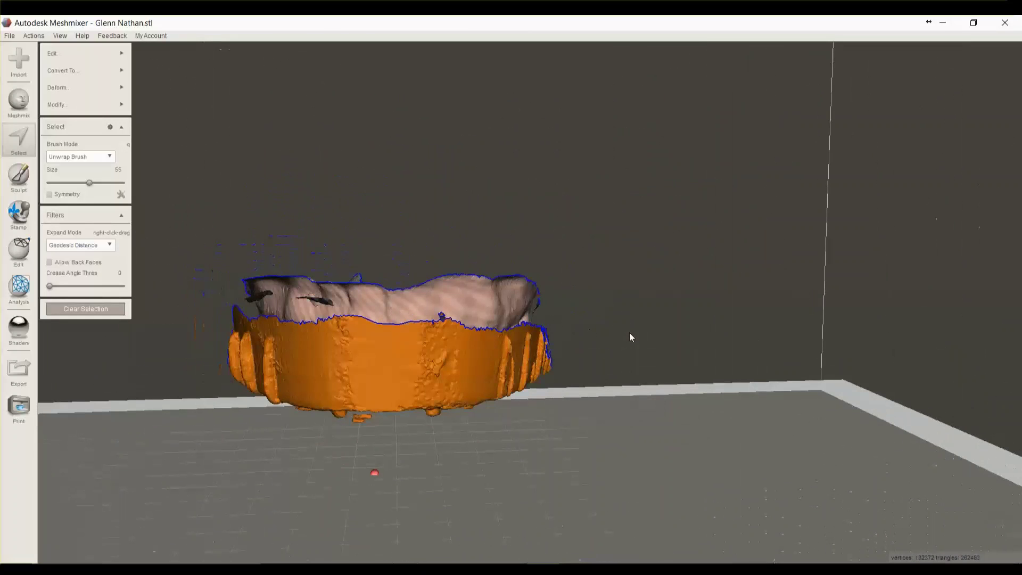
pyautogui.press('Delete')
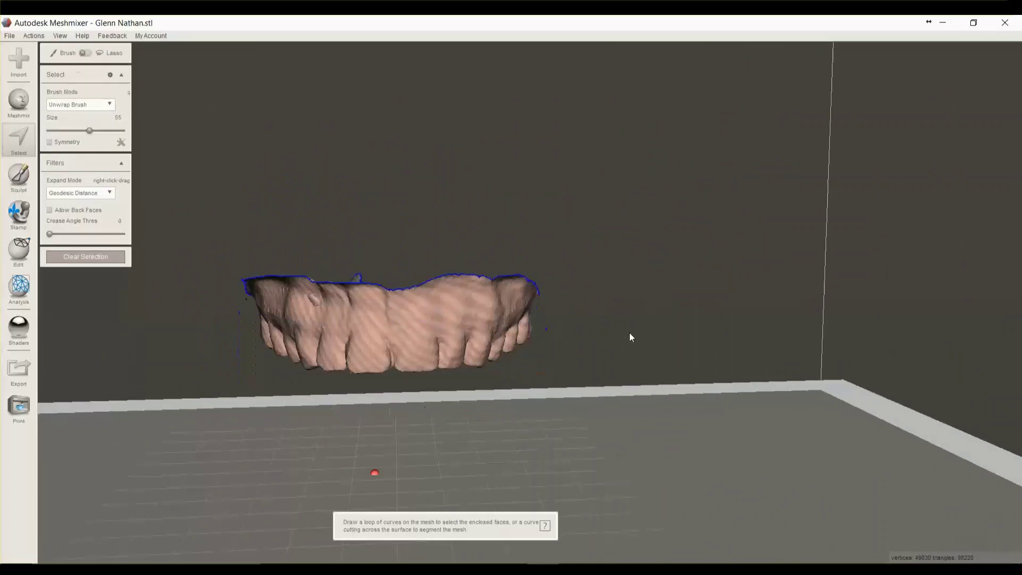
pyautogui.moveTo(486, 424); pyautogui.dragTo(737, 353, button='right')
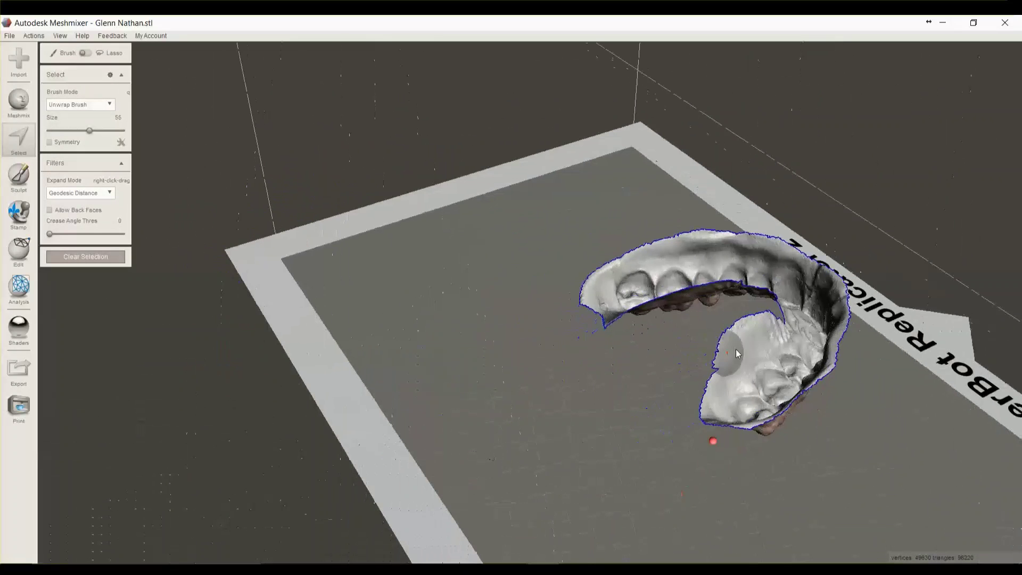
pyautogui.doubleClick(758, 352)
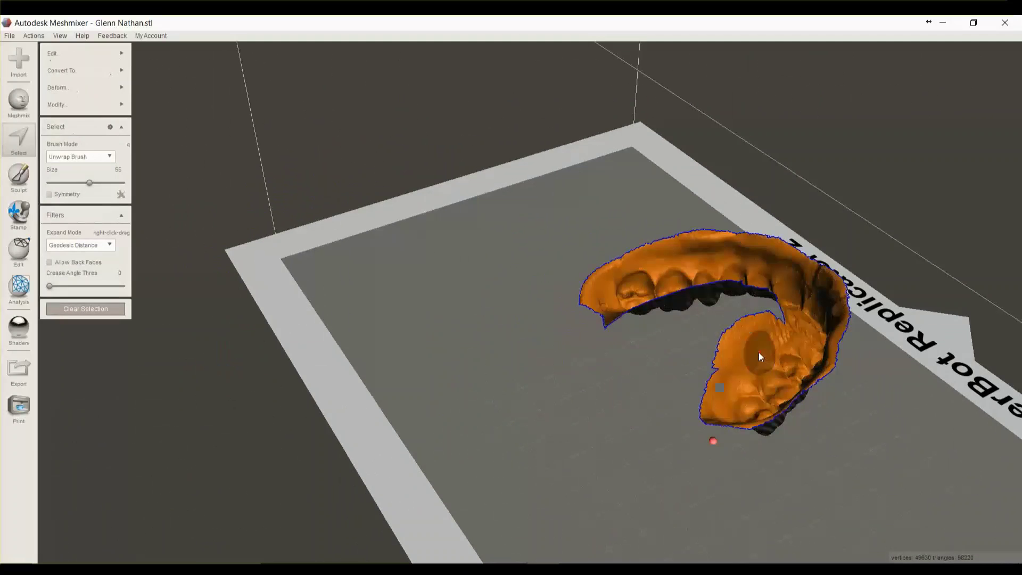
pyautogui.moveTo(99, 51)
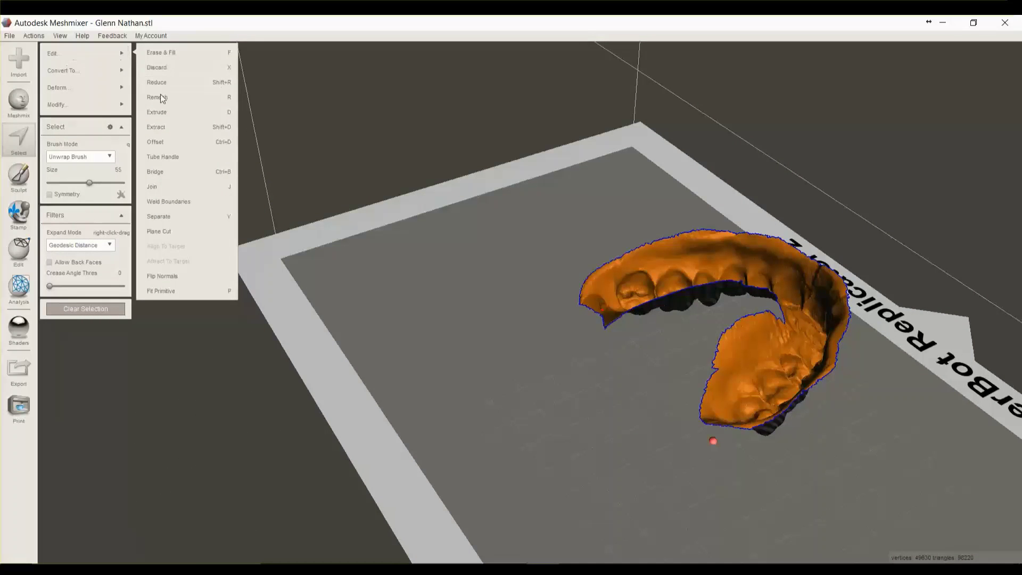
pyautogui.click(166, 277)
pyautogui.moveTo(897, 442); pyautogui.dragTo(748, 383, button='right')
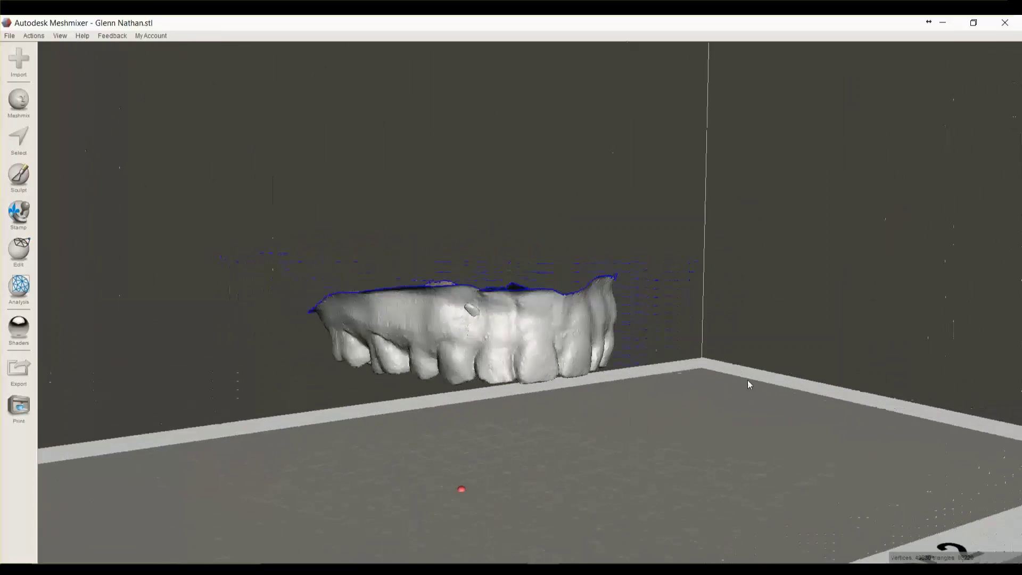
# Export the trimmed teeth mesh as a binary STL named 'final stl'
pyautogui.click(9, 36)
pyautogui.click(44, 224)
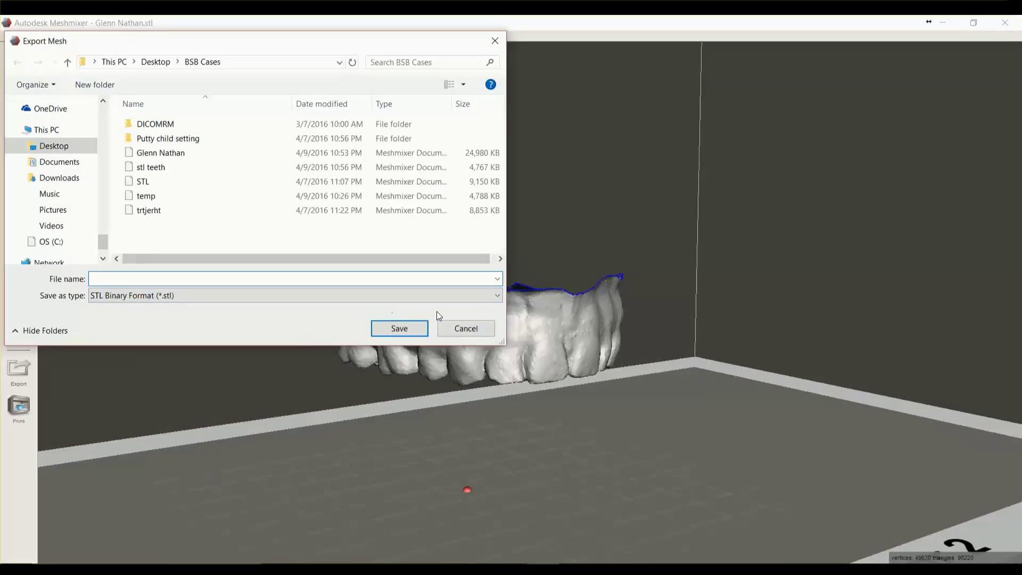
pyautogui.write('final stl')
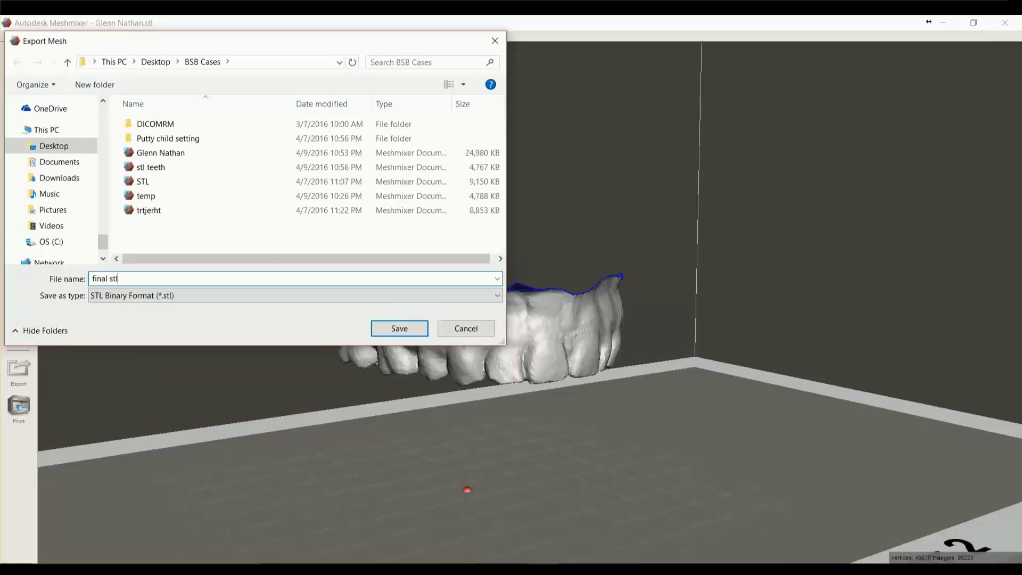
pyautogui.press('Return')
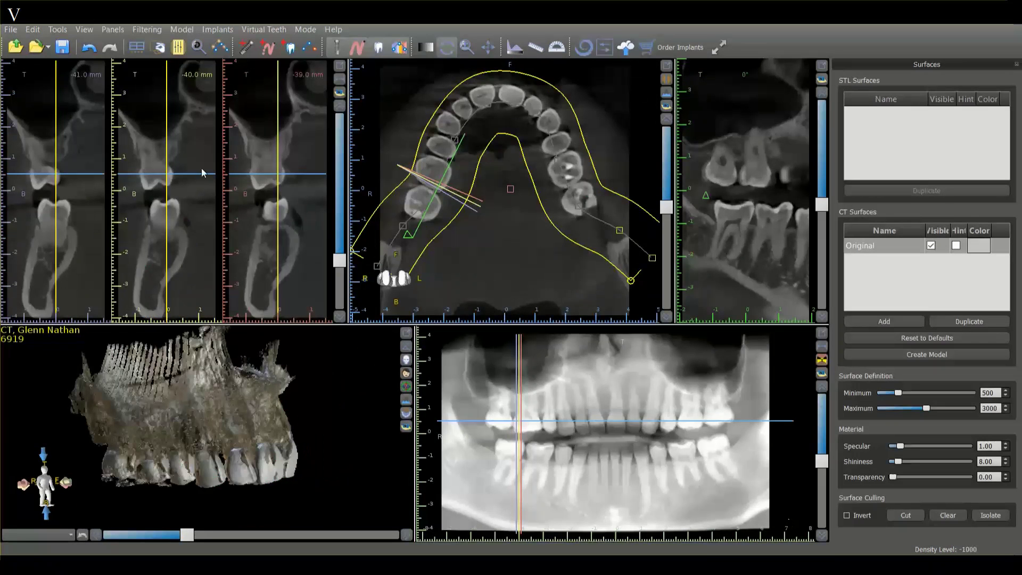
# Import the stl teeth file into Blue Sky Plan as a scan appliance
pyautogui.click(15, 31)
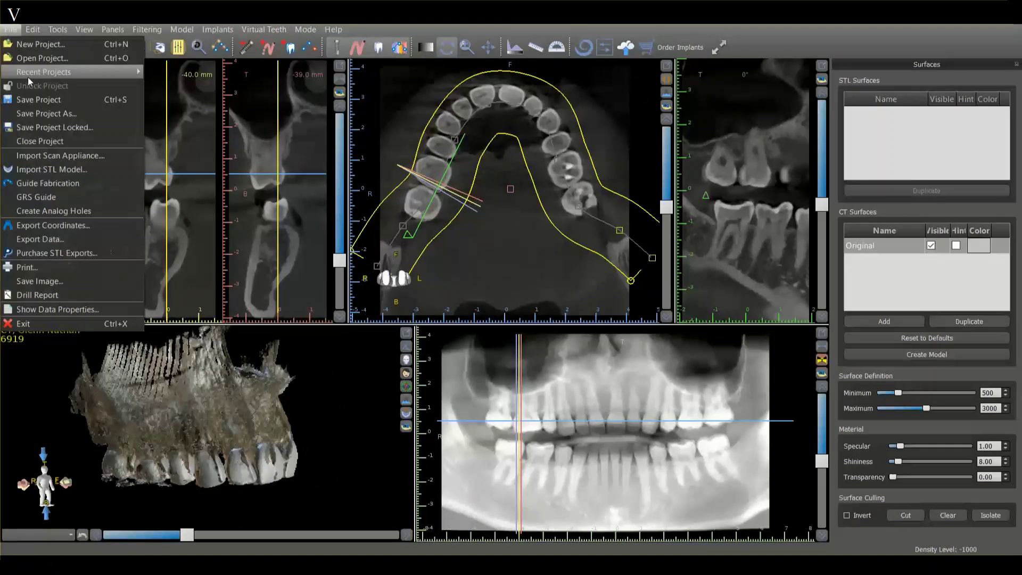
pyautogui.click(64, 169)
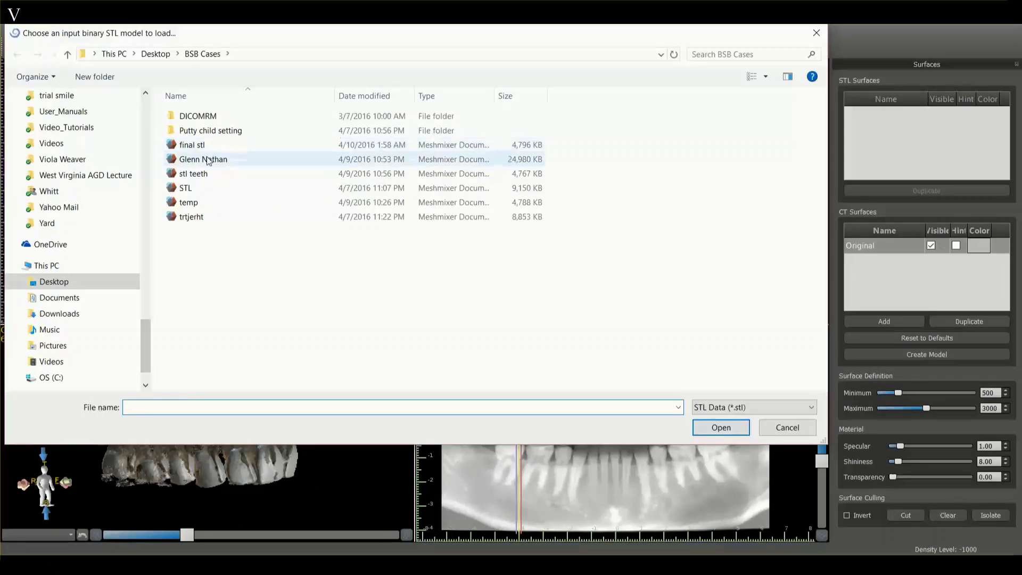
pyautogui.click(205, 175)
pyautogui.click(716, 428)
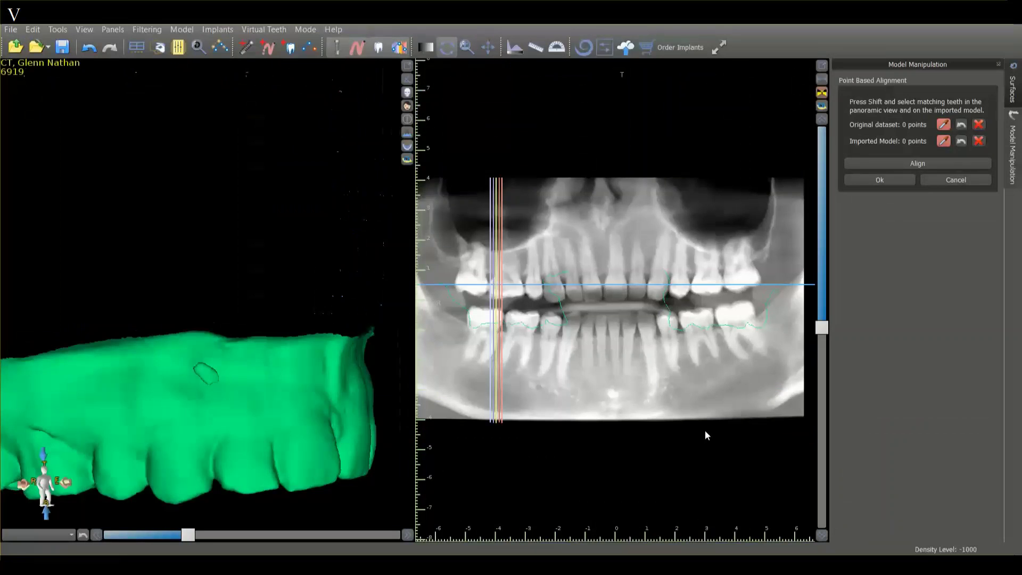
pyautogui.scroll(-3, 336, 319)
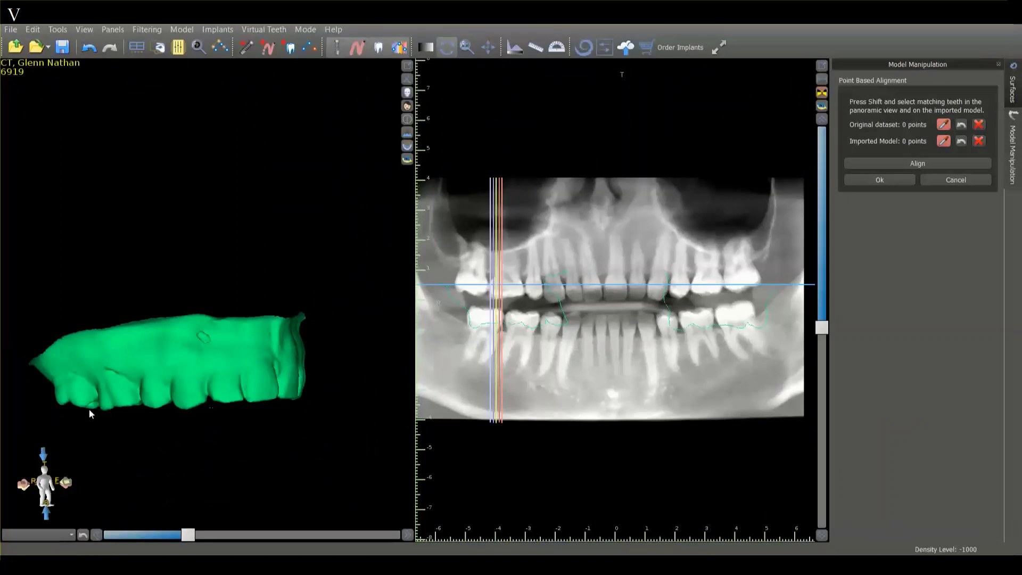
# Shift-click five teeth on the 3D model and six matching teeth on the panoramic CT
pyautogui.press('shift')
pyautogui.keyDown('shift'); pyautogui.click(75, 389); pyautogui.keyUp('shift')
pyautogui.keyDown('shift'); pyautogui.click(112, 390); pyautogui.keyUp('shift')
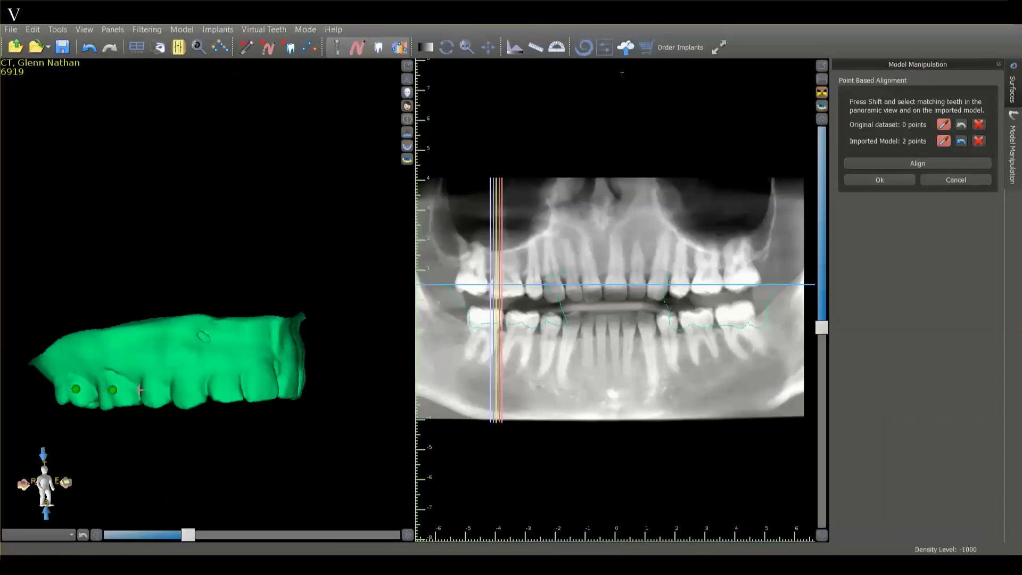
pyautogui.keyDown('shift'); pyautogui.click(157, 390); pyautogui.keyUp('shift')
pyautogui.keyDown('shift'); pyautogui.click(229, 388); pyautogui.keyUp('shift')
pyautogui.keyDown('shift'); pyautogui.click(266, 385); pyautogui.keyUp('shift')
pyautogui.keyDown('shift'); pyautogui.click(476, 287); pyautogui.keyUp('shift')
pyautogui.keyDown('shift'); pyautogui.click(514, 288); pyautogui.keyUp('shift')
pyautogui.keyDown('shift'); pyautogui.click(532, 289); pyautogui.keyUp('shift')
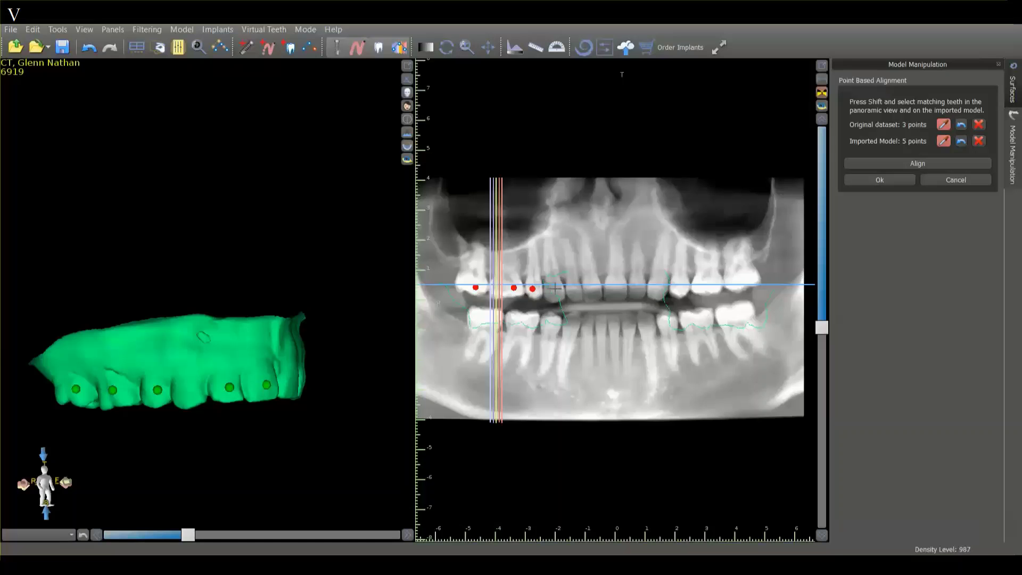
pyautogui.keyDown('shift'); pyautogui.click(576, 291); pyautogui.keyUp('shift')
pyautogui.keyDown('shift'); pyautogui.click(594, 291); pyautogui.keyUp('shift')
pyautogui.keyDown('shift'); pyautogui.click(617, 289); pyautogui.keyUp('shift')
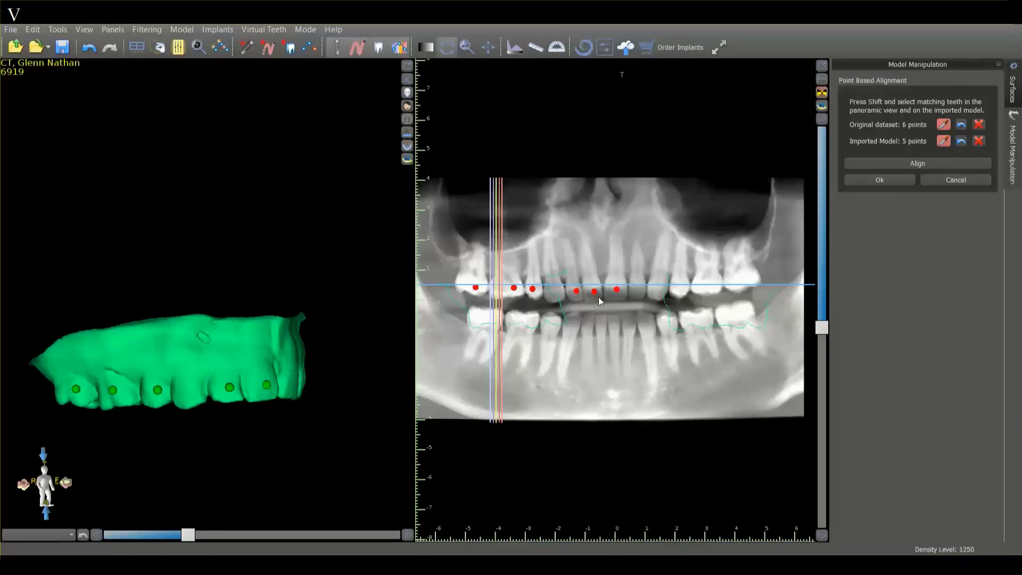
# Mark the remaining matching teeth on model and panoramic CT, then run Point Based Alignment
pyautogui.moveTo(354, 342); pyautogui.dragTo(182, 375)
pyautogui.keyDown('shift'); pyautogui.click(179, 380); pyautogui.keyUp('shift')
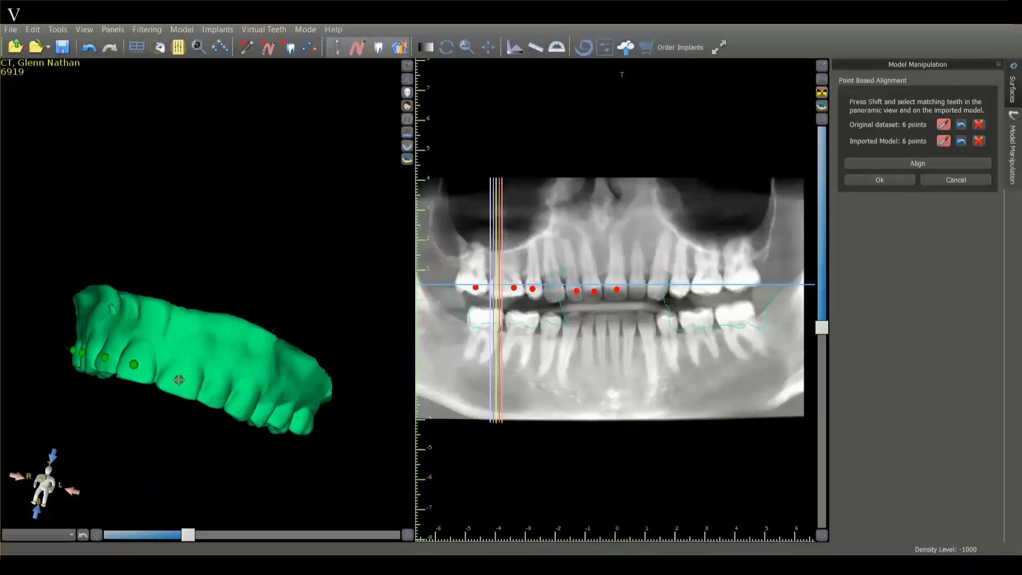
pyautogui.keyDown('shift'); pyautogui.click(213, 393); pyautogui.keyUp('shift')
pyautogui.keyDown('shift'); pyautogui.click(639, 286); pyautogui.keyUp('shift')
pyautogui.keyDown('shift'); pyautogui.click(660, 286); pyautogui.keyUp('shift')
pyautogui.moveTo(372, 333); pyautogui.dragTo(240, 303)
pyautogui.keyDown('shift'); pyautogui.click(214, 395); pyautogui.keyUp('shift')
pyautogui.keyDown('shift'); pyautogui.click(214, 395); pyautogui.keyUp('shift')
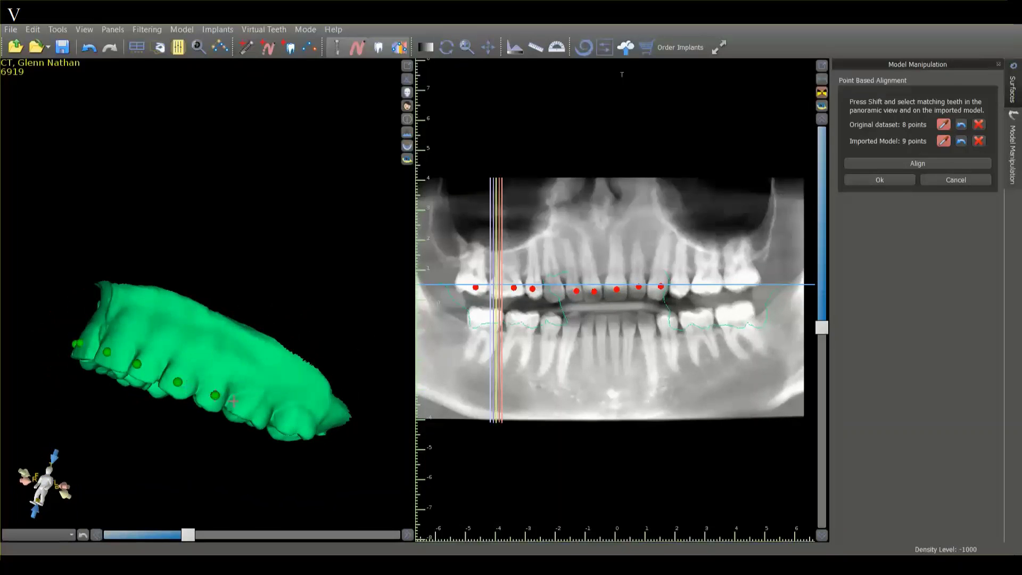
pyautogui.keyDown('shift'); pyautogui.click(250, 407); pyautogui.keyUp('shift')
pyautogui.keyDown('shift'); pyautogui.click(289, 420); pyautogui.keyUp('shift')
pyautogui.keyDown('shift'); pyautogui.click(678, 288); pyautogui.keyUp('shift')
pyautogui.keyDown('shift'); pyautogui.click(709, 284); pyautogui.keyUp('shift')
pyautogui.keyDown('shift'); pyautogui.click(736, 280); pyautogui.keyUp('shift')
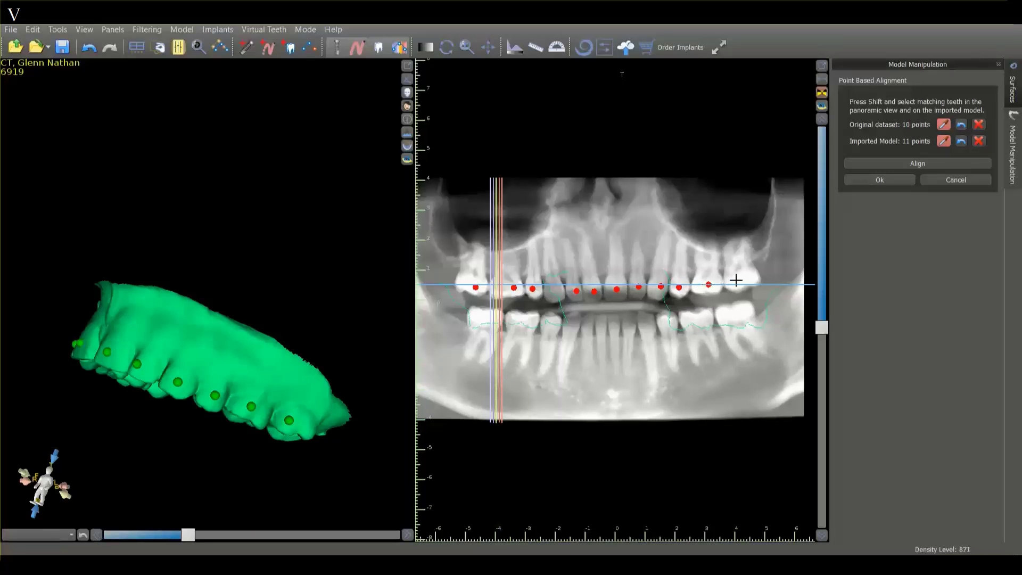
pyautogui.click(902, 165)
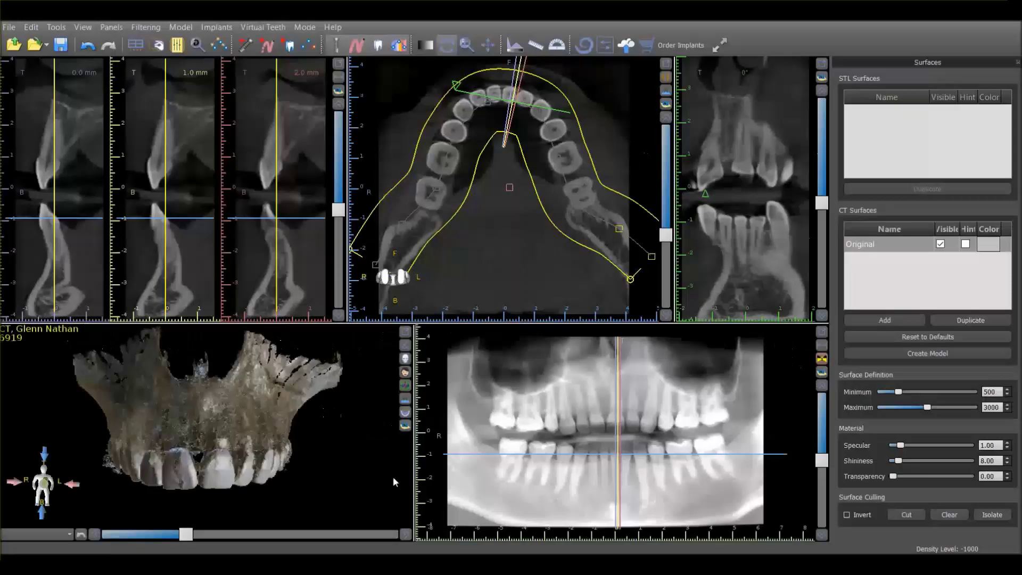
# Import the Genie Putty DICOMDIR as a scan appliance and accept its DICOM series
pyautogui.click(9, 27)
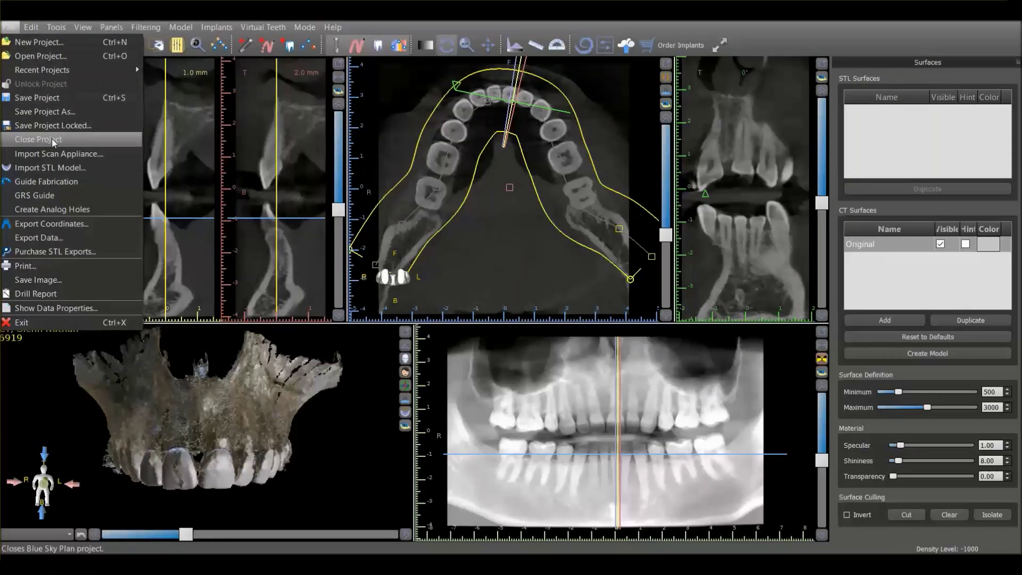
pyautogui.click(66, 154)
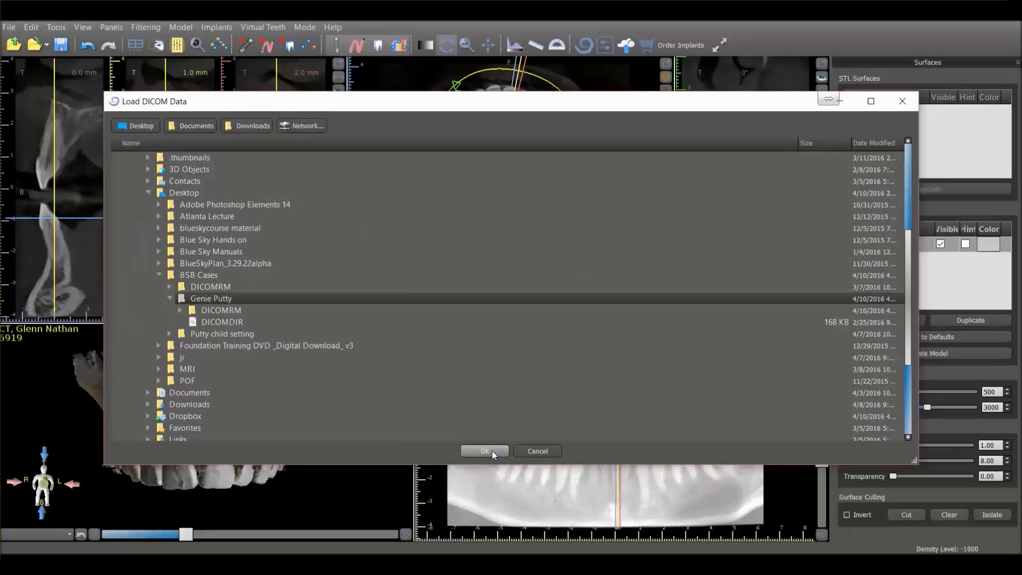
pyautogui.click(491, 451)
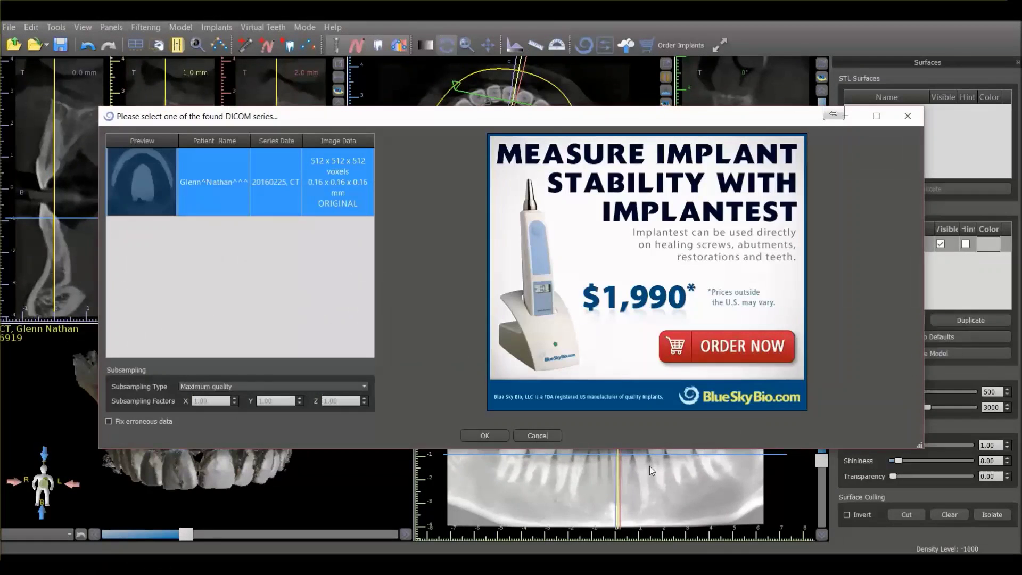
pyautogui.click(481, 436)
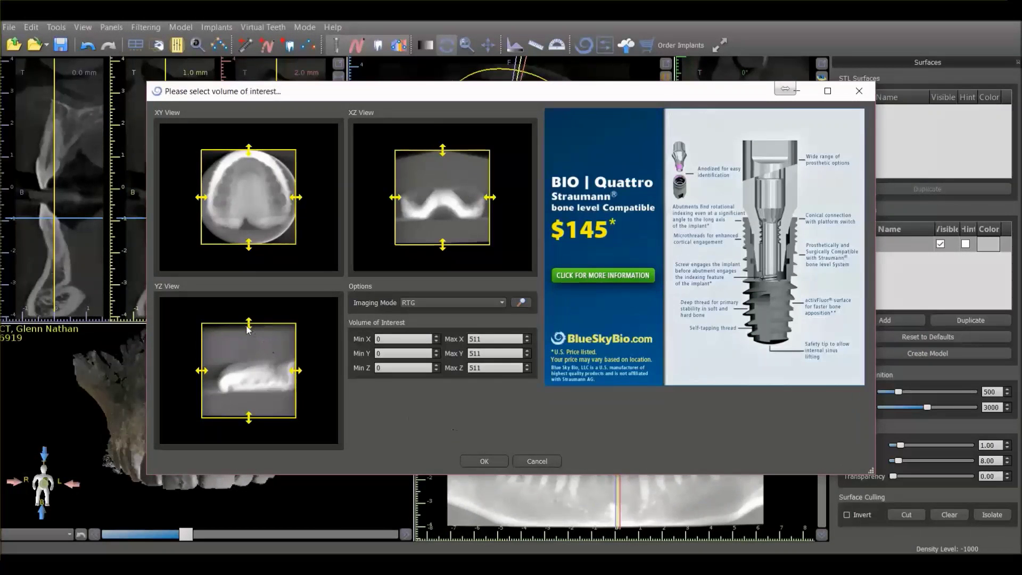
# Crop the volume of interest to Z 110–343 and Y 0–450
pyautogui.moveTo(250, 327); pyautogui.dragTo(249, 364)
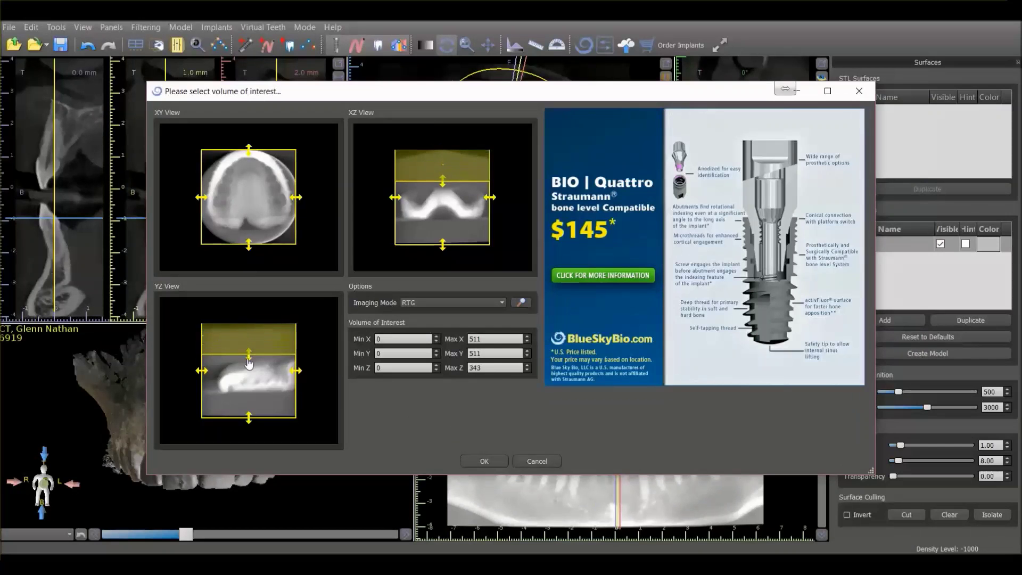
pyautogui.moveTo(249, 418); pyautogui.dragTo(250, 403)
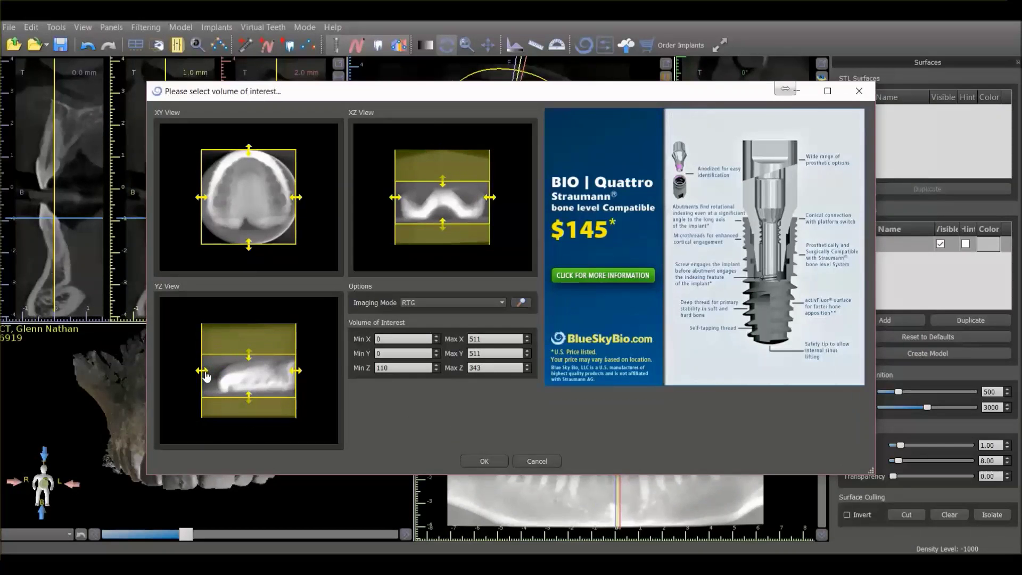
pyautogui.moveTo(203, 371); pyautogui.dragTo(216, 376)
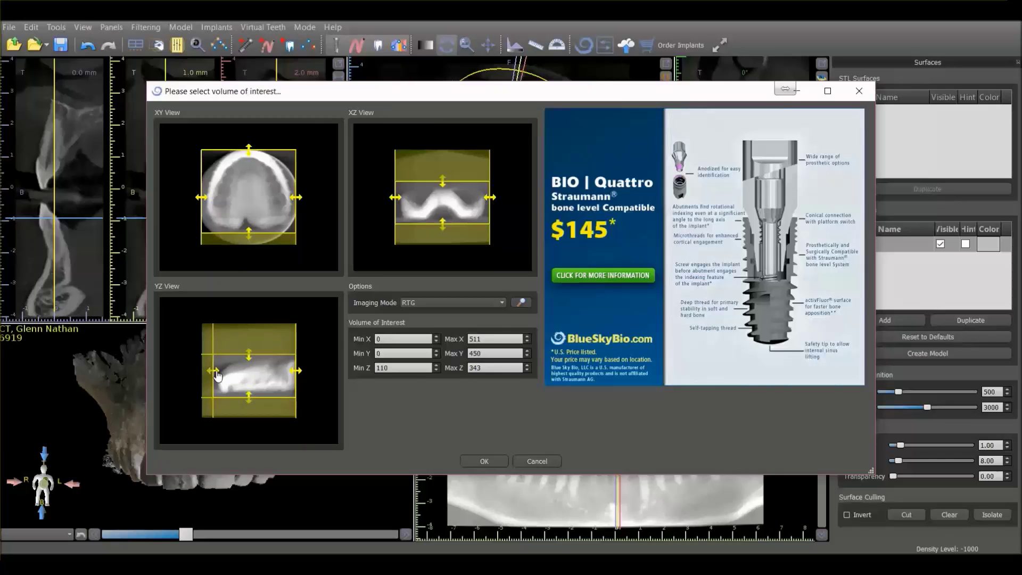
# Confirm the cropped volume and maximize the Scan Appliance Align window to inspect the impression
pyautogui.click(473, 463)
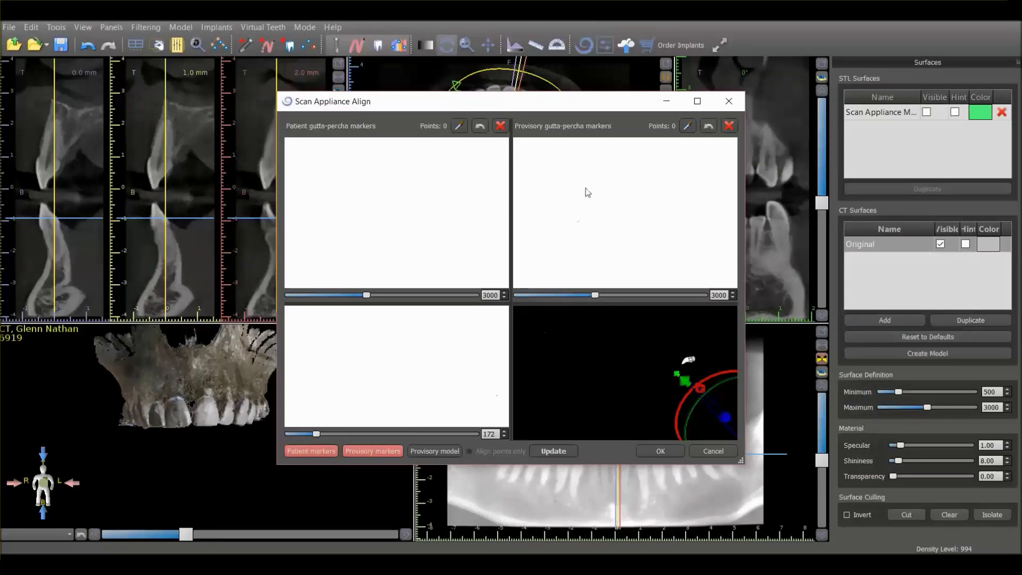
pyautogui.click(700, 102)
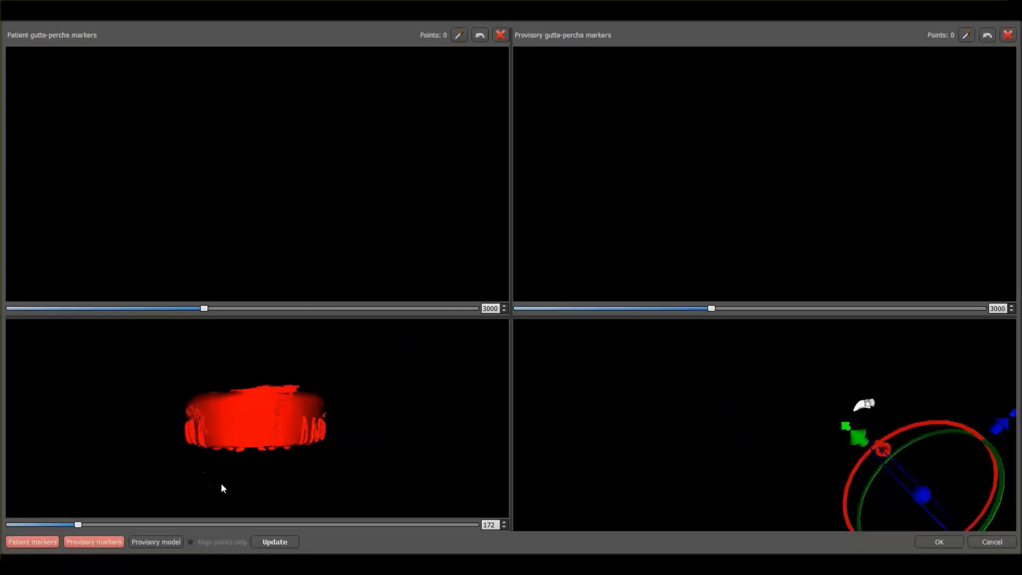
pyautogui.moveTo(221, 484); pyautogui.dragTo(454, 466)
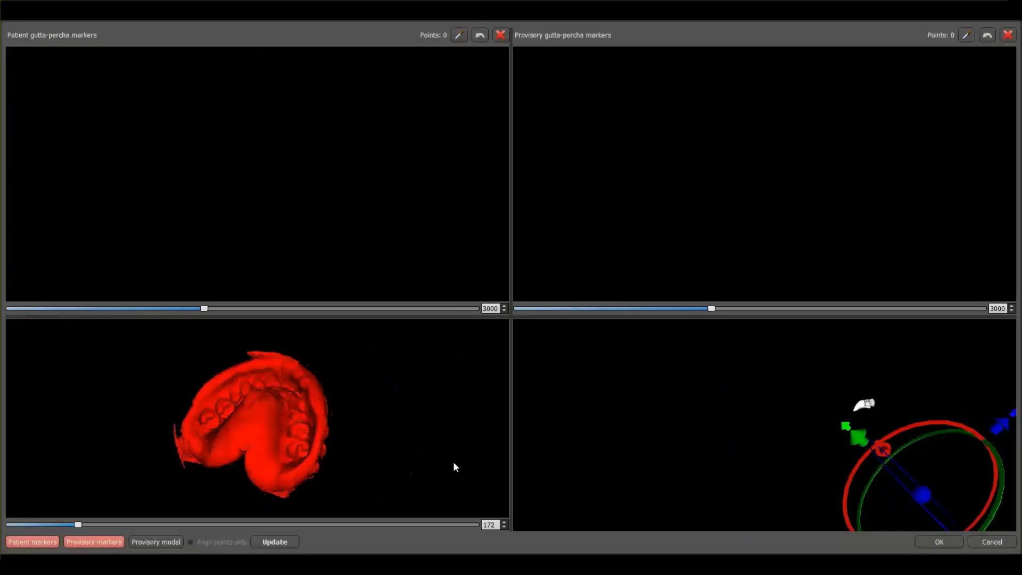
pyautogui.moveTo(458, 316); pyautogui.dragTo(447, 97)
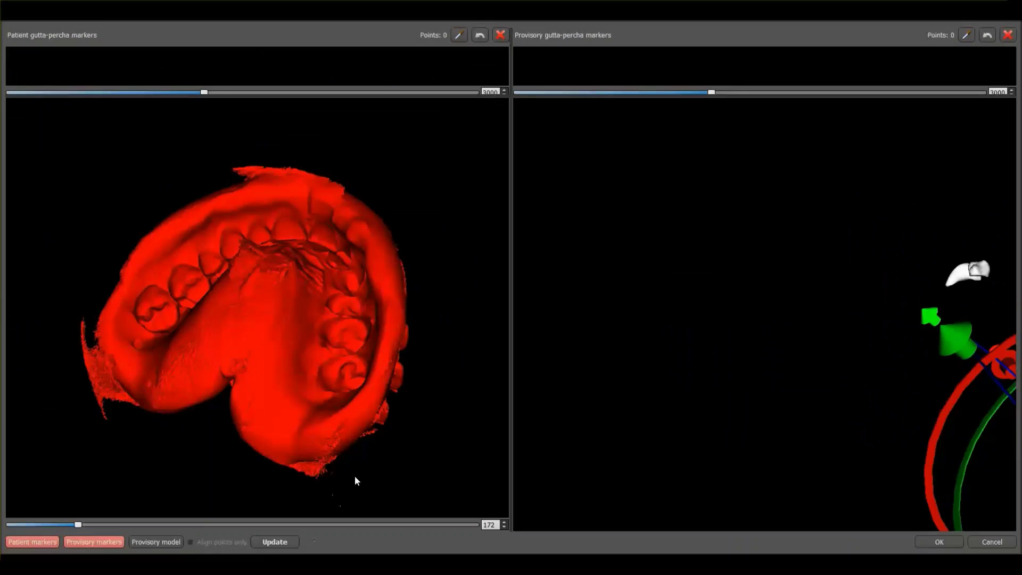
pyautogui.moveTo(357, 481); pyautogui.dragTo(451, 517)
pyautogui.moveTo(401, 217); pyautogui.dragTo(348, 342)
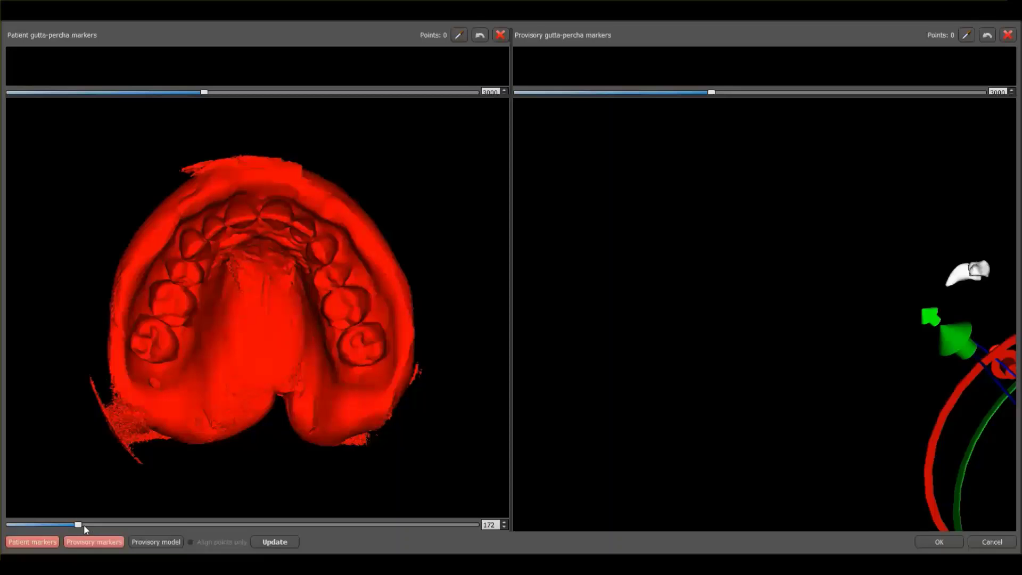
# Set the impression's surface threshold to 219 and accept it as the Scan Appliance Model
pyautogui.moveTo(79, 526); pyautogui.dragTo(84, 526)
pyautogui.moveTo(83, 526); pyautogui.dragTo(81, 526)
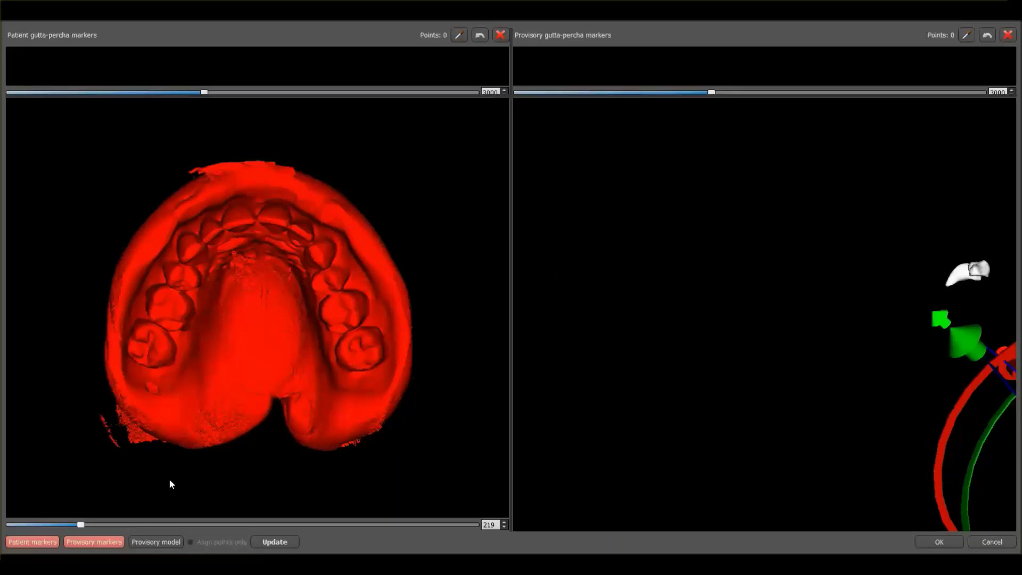
pyautogui.moveTo(239, 392); pyautogui.dragTo(122, 346)
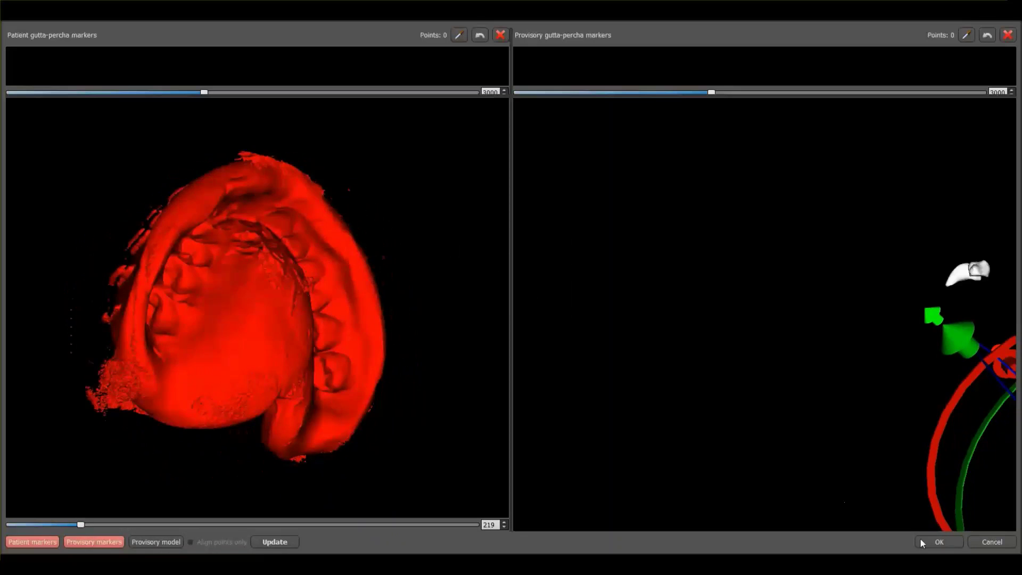
pyautogui.click(923, 543)
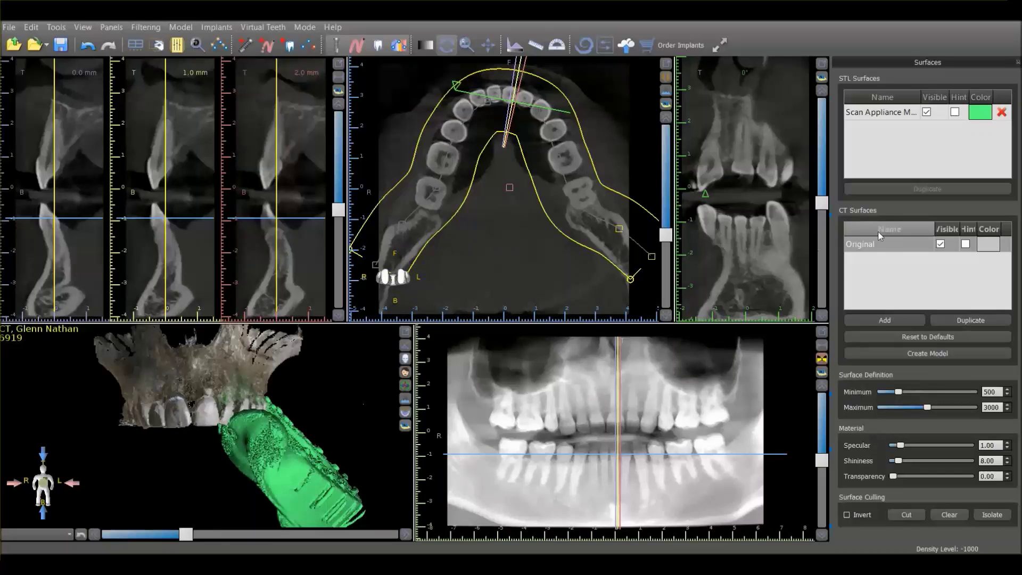
# Uncheck Visible for the Original CT surface and turn the green appliance to its occlusal side
pyautogui.moveTo(328, 422); pyautogui.dragTo(631, 459)
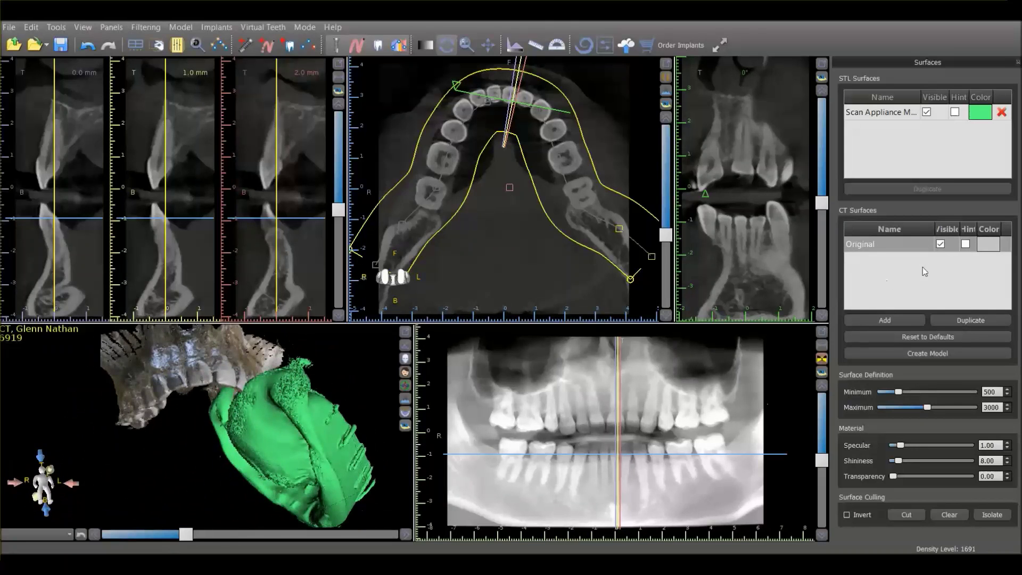
pyautogui.click(941, 243)
pyautogui.moveTo(220, 432)
pyautogui.mouseDown()
pyautogui.moveTo(330, 344)
pyautogui.moveTo(213, 447)
pyautogui.moveTo(99, 525)
pyautogui.moveTo(175, 454)
pyautogui.moveTo(288, 497)
pyautogui.moveTo(211, 401)
pyautogui.moveTo(231, 439)
pyautogui.moveTo(224, 421)
pyautogui.mouseUp()
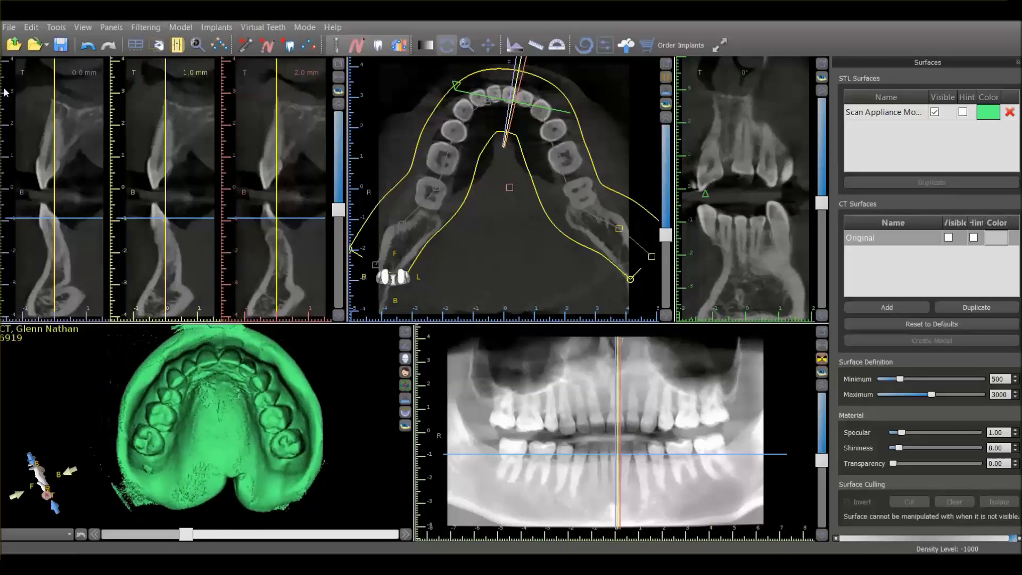
# Export the Scan Appliance Model through Export Data as an STL named 'impression'
pyautogui.click(9, 26)
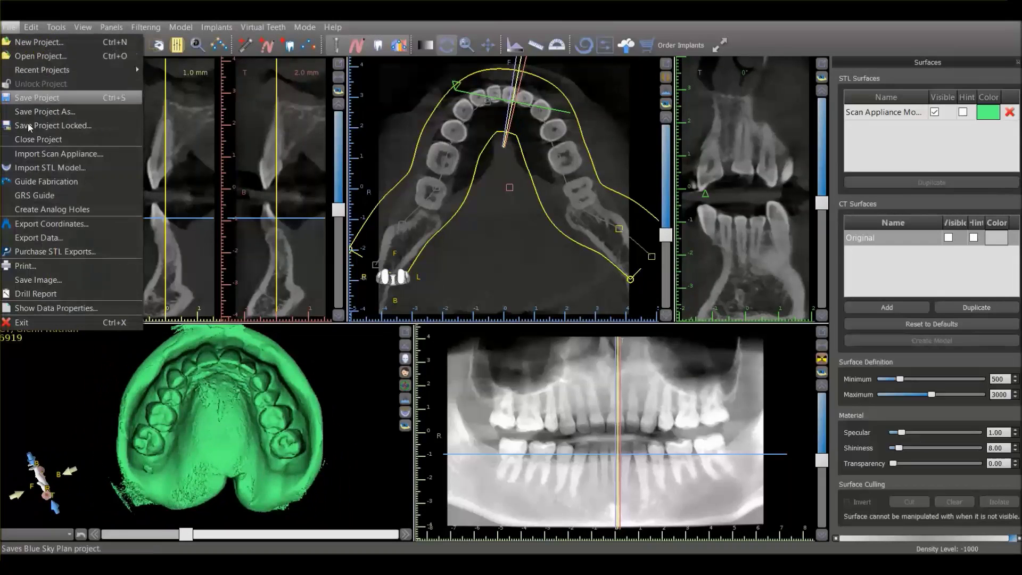
pyautogui.click(43, 236)
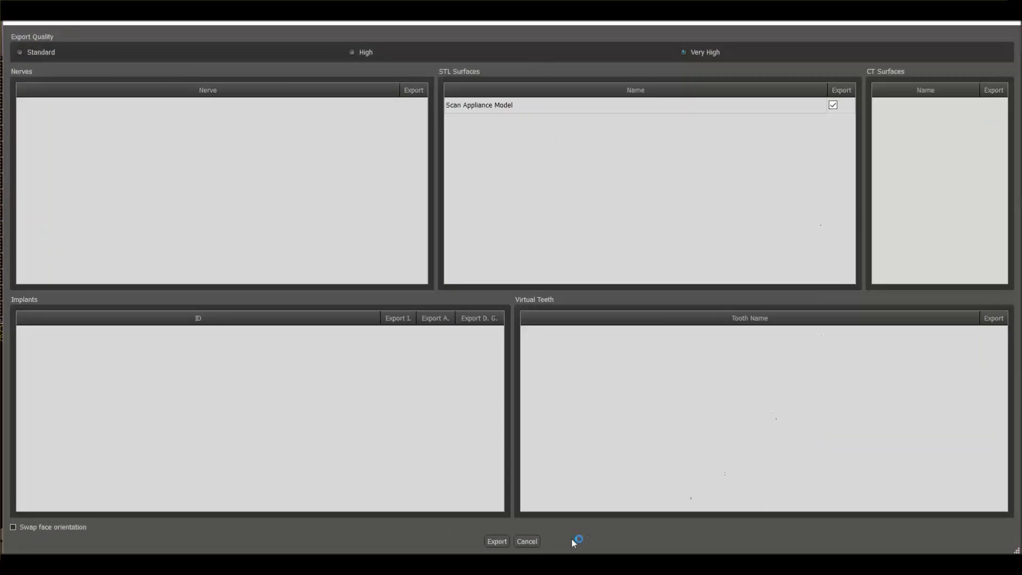
pyautogui.click(496, 541)
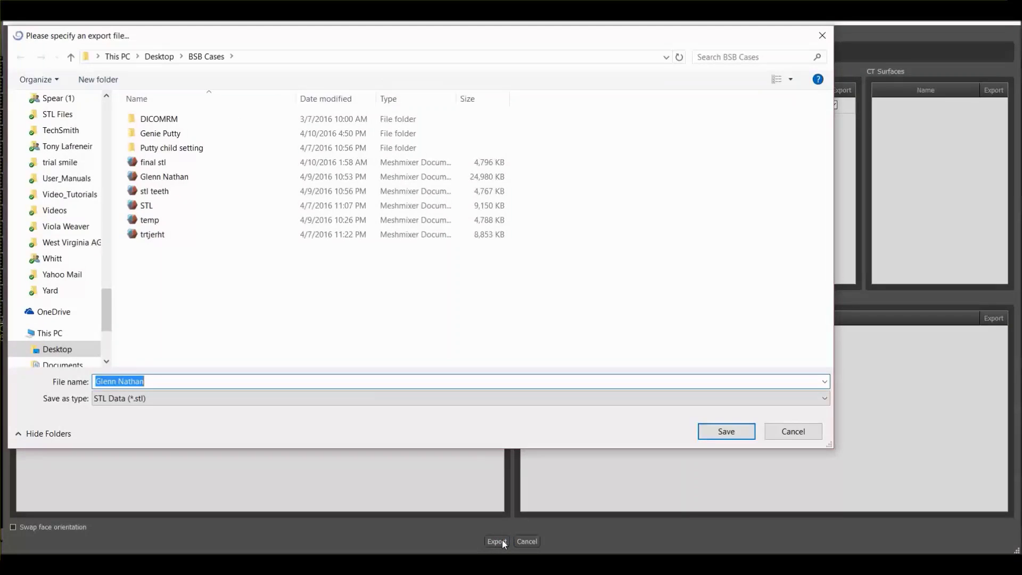
pyautogui.write('impression')
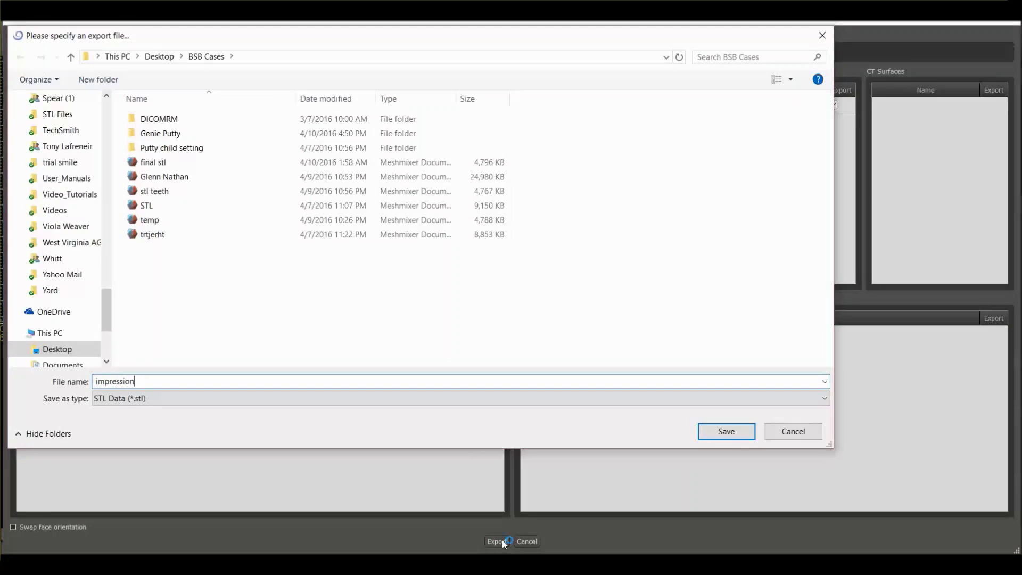
pyautogui.press('Return')
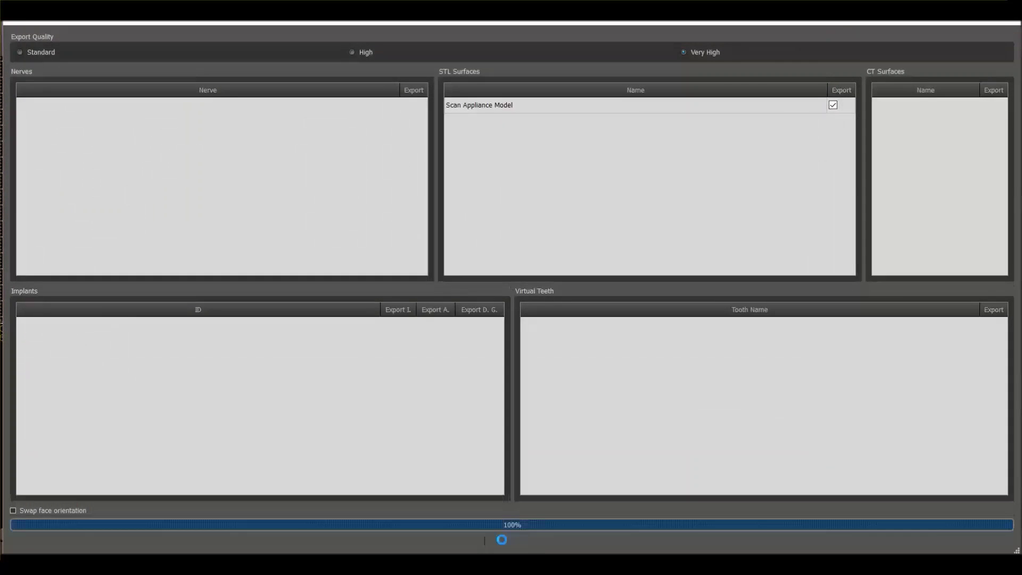